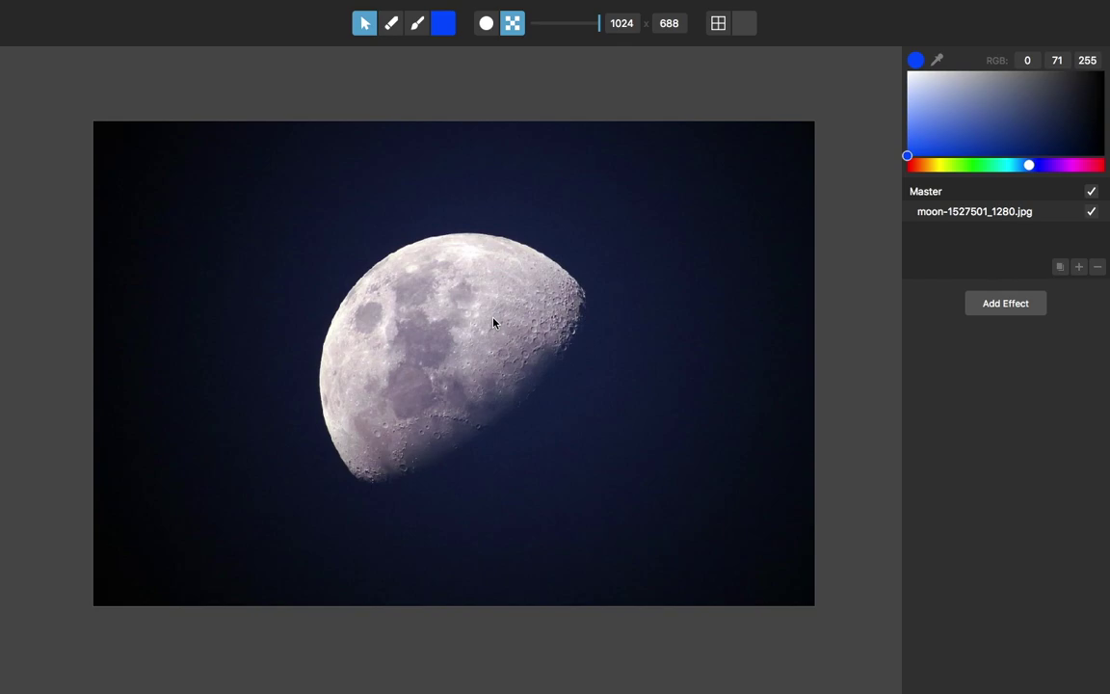
Step: Reduce the moon image's pixel resolution to 136 × 91 and try the Disable Partial Alpha effect, removing it again
mouse_move(578, 24)
mouse_down()
mouse_move(552, 29)
mouse_move(565, 27)
mouse_up()
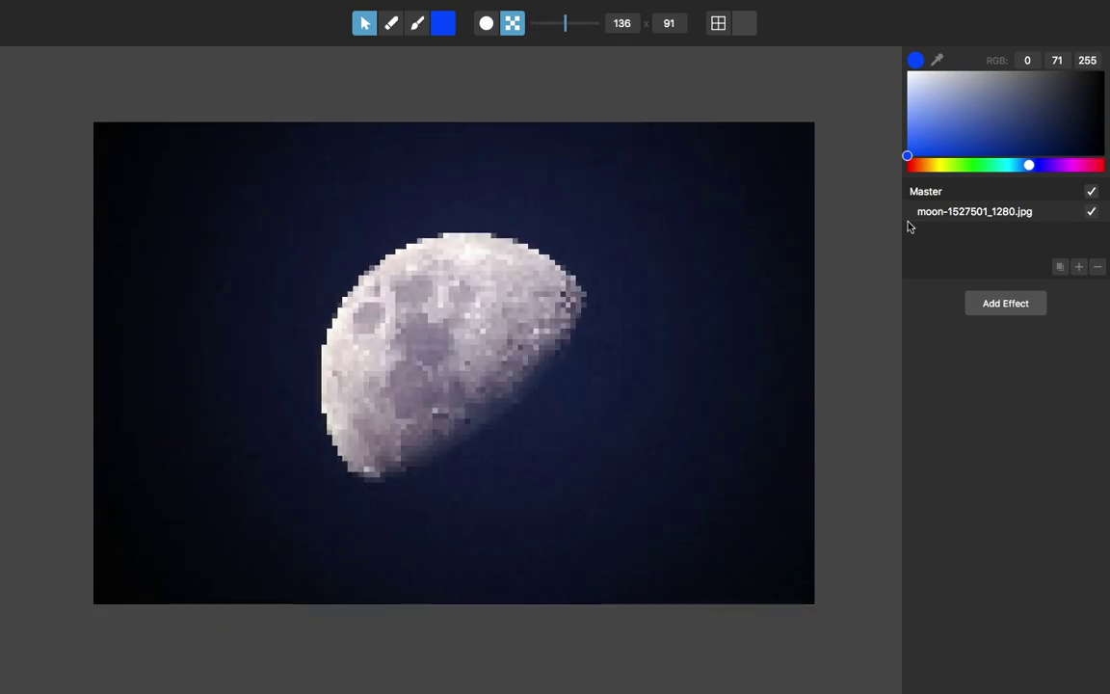
click(1015, 308)
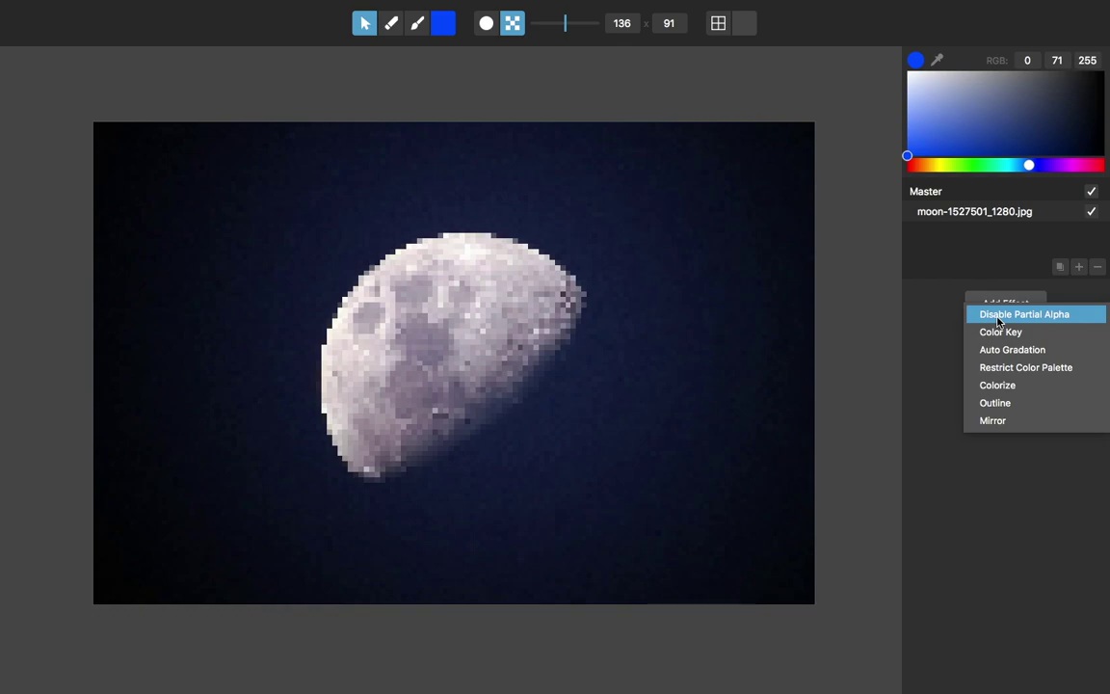
click(999, 318)
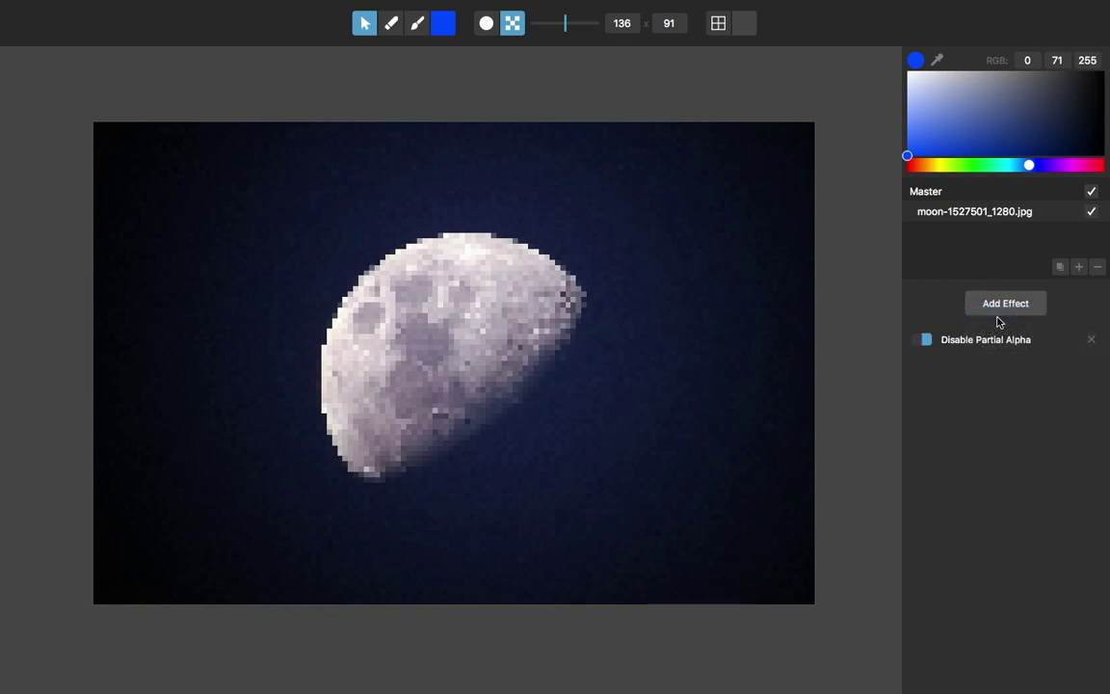
click(1093, 343)
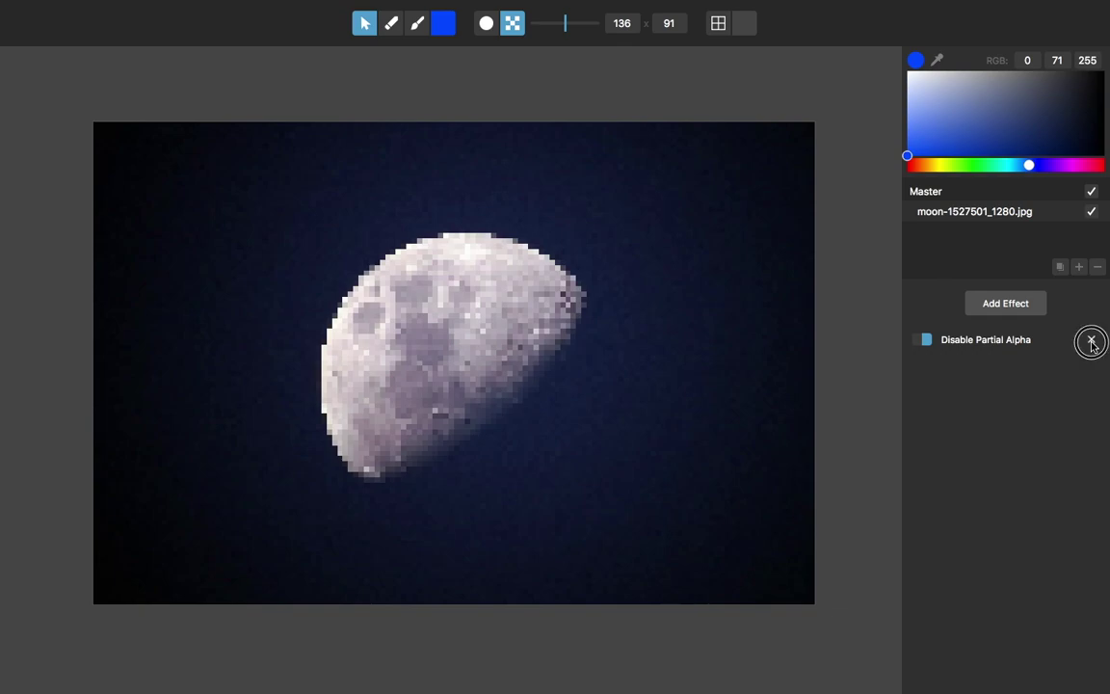
Step: Add a Color Key effect and set its key colour by sampling the dark blue sky beside the moon (RGB 13, 21, 40)
click(1012, 305)
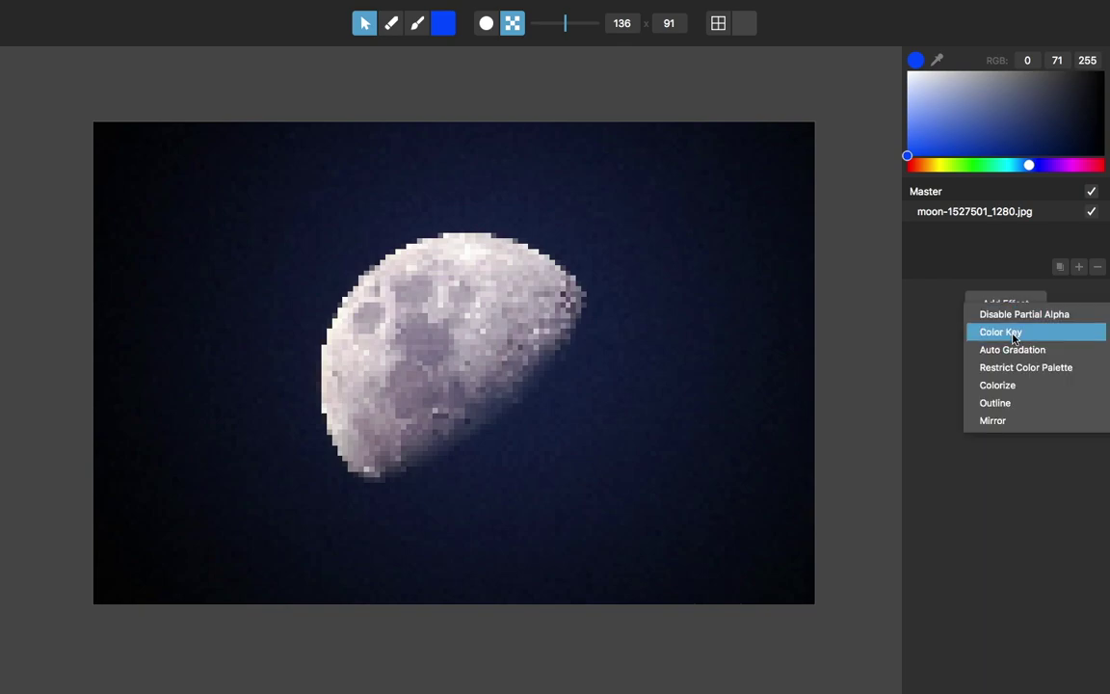
click(1013, 335)
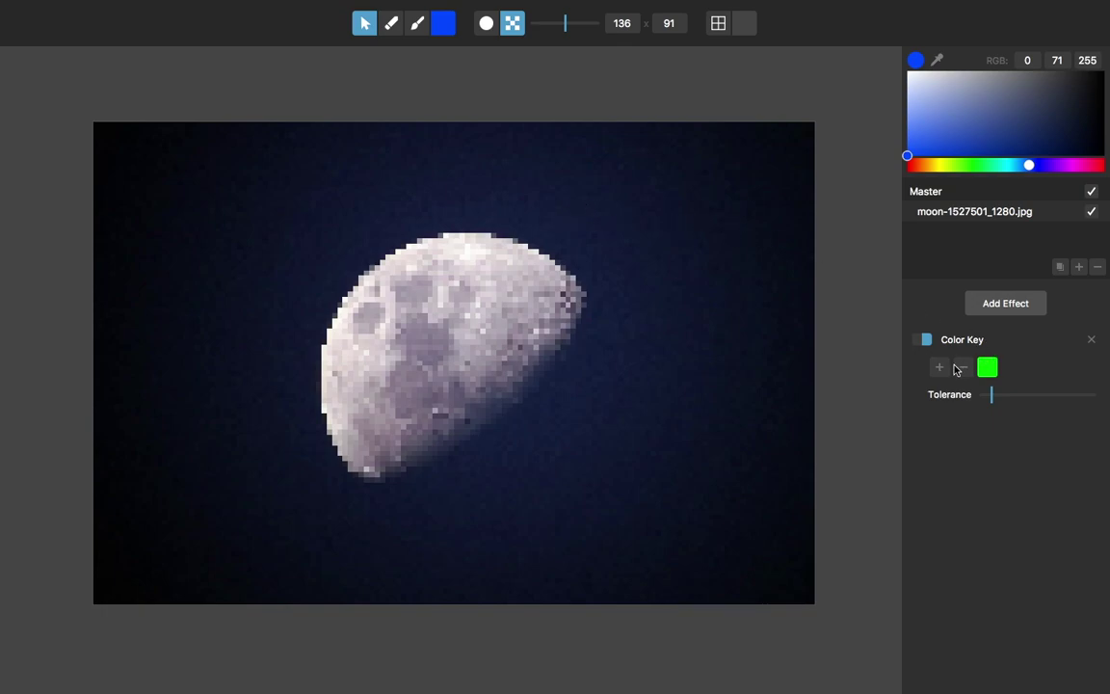
click(988, 368)
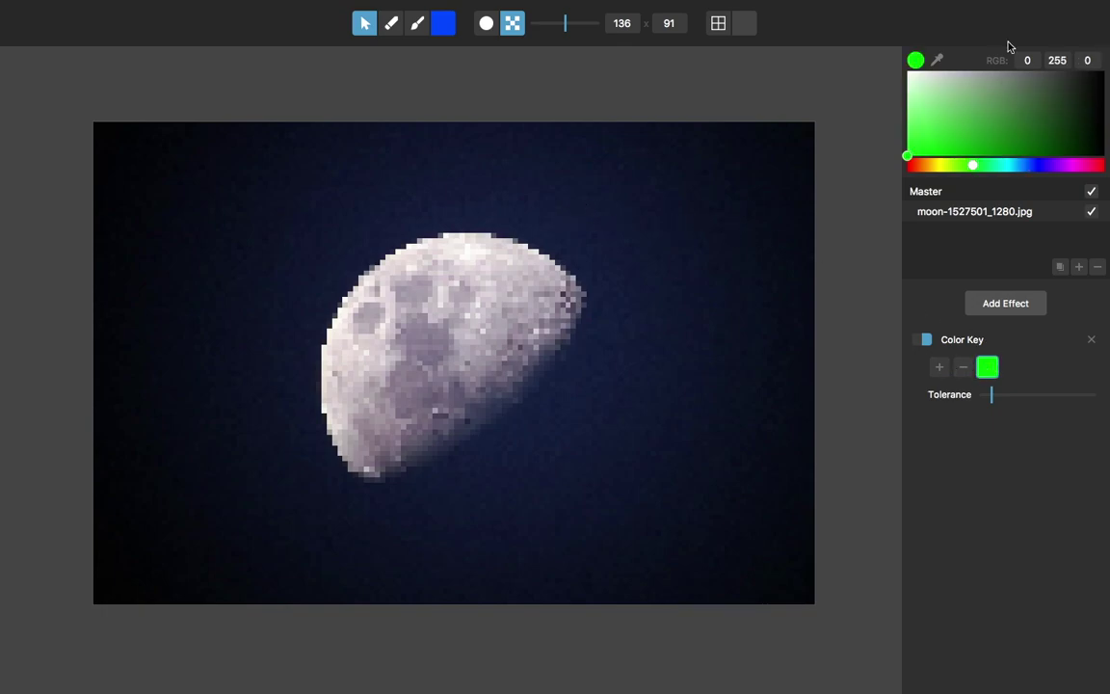
click(937, 62)
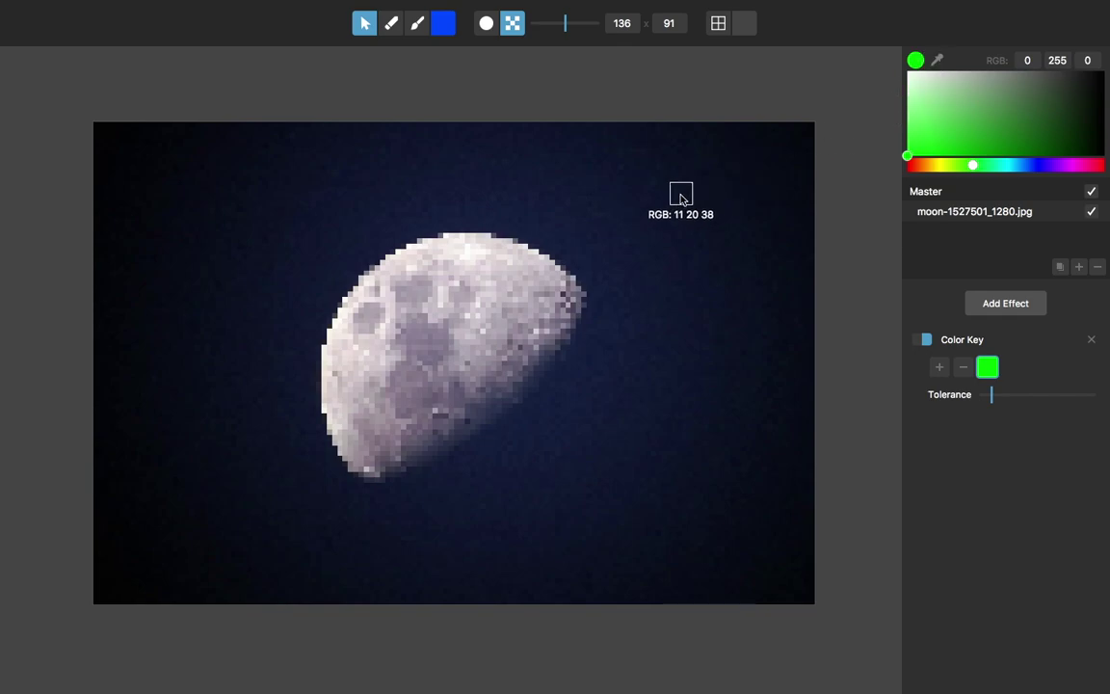
click(704, 246)
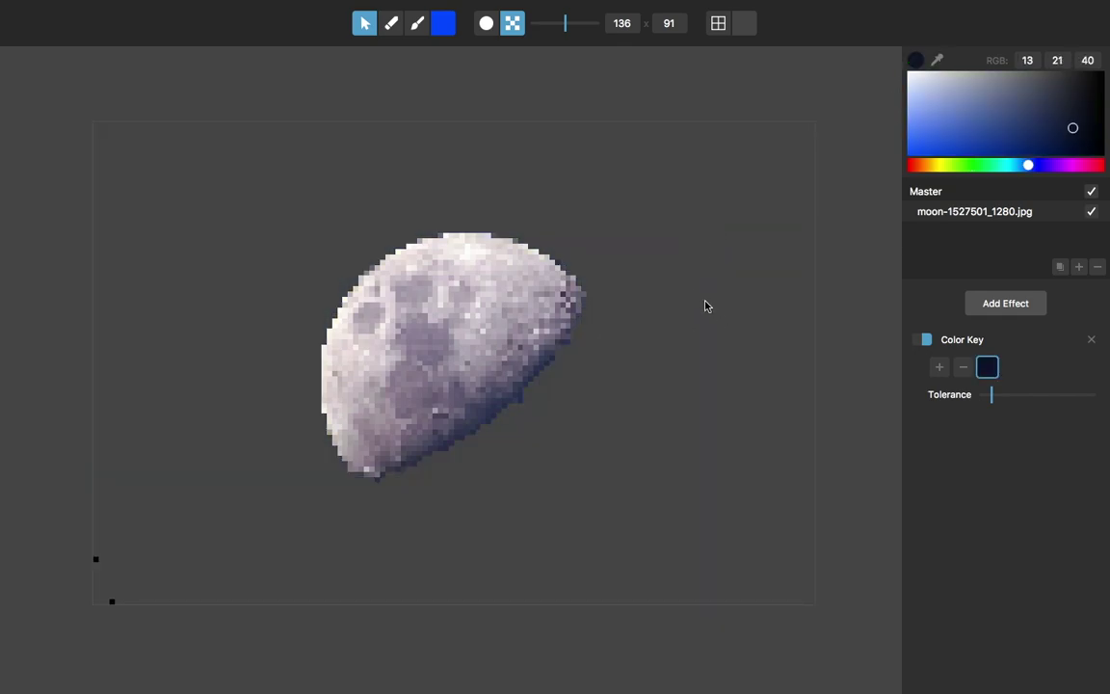
Step: Return the image resolution to 1024 × 688 and try lowering the Color Key tolerance close to its minimum
mouse_move(990, 394)
mouse_down()
mouse_move(999, 396)
mouse_move(989, 394)
mouse_up()
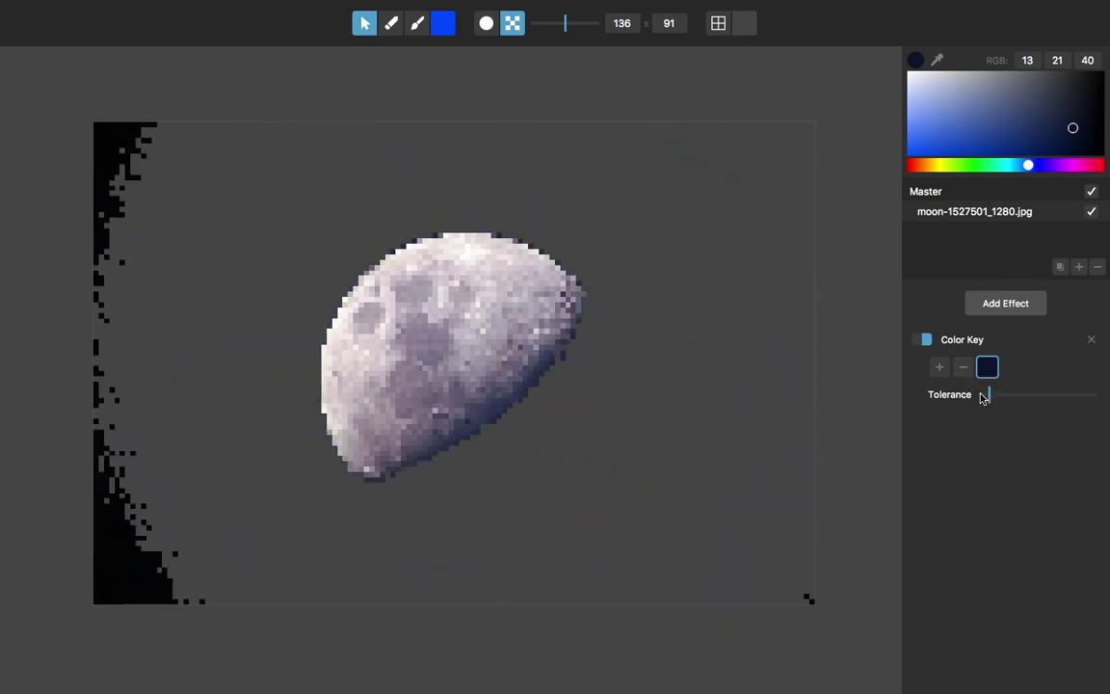
drag(566, 23, 599, 23)
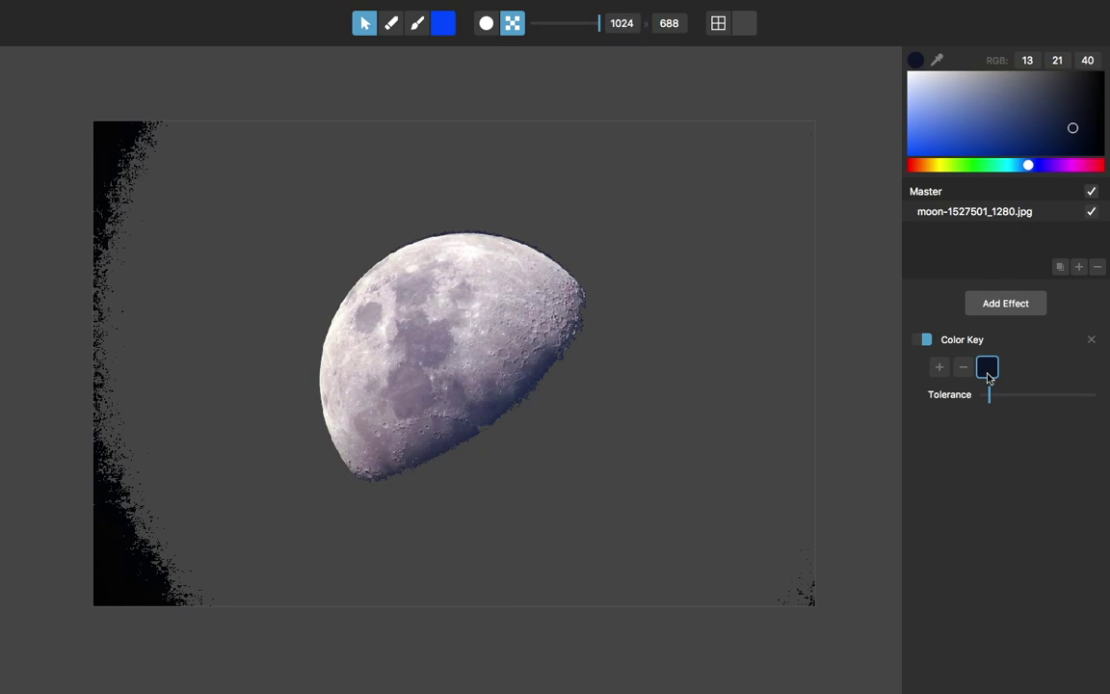
drag(993, 394, 983, 394)
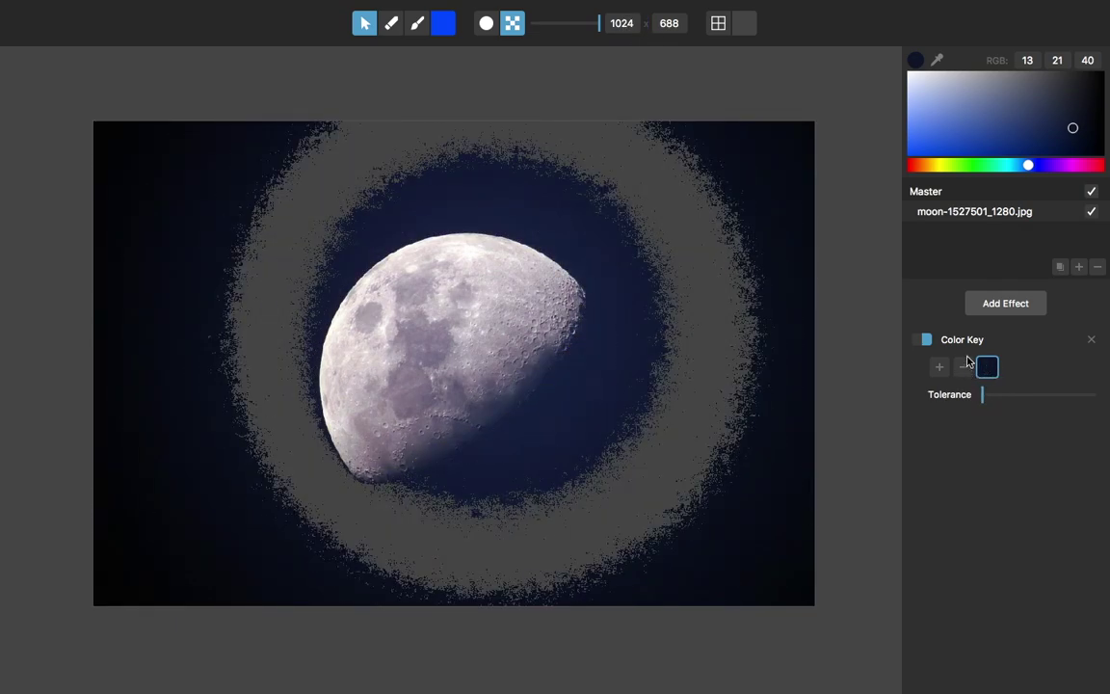
mouse_move(988, 395)
mouse_down()
mouse_move(1002, 397)
mouse_move(985, 394)
mouse_up()
Step: Try a second key colour sampled from the near-black corner of the sky (RGB 5, 11, 15) and remove it again
click(949, 374)
click(937, 61)
click(791, 142)
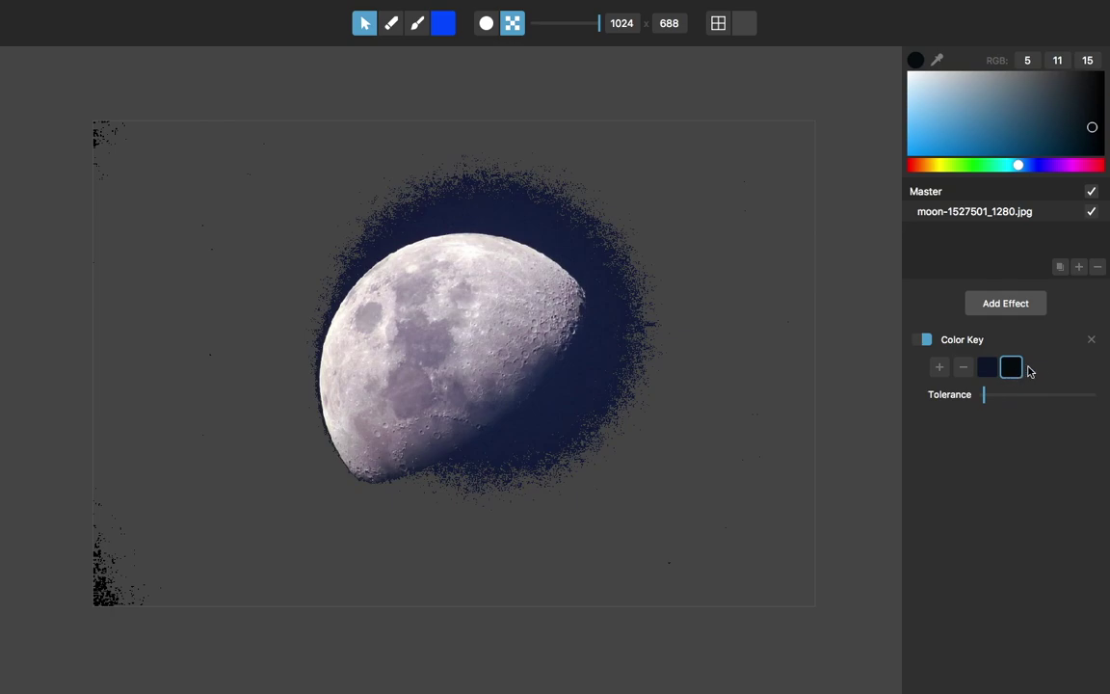
click(963, 367)
Step: Raise the Color Key tolerance to about 30% of its range and reduce the image resolution to 176 × 118
drag(984, 396, 1016, 396)
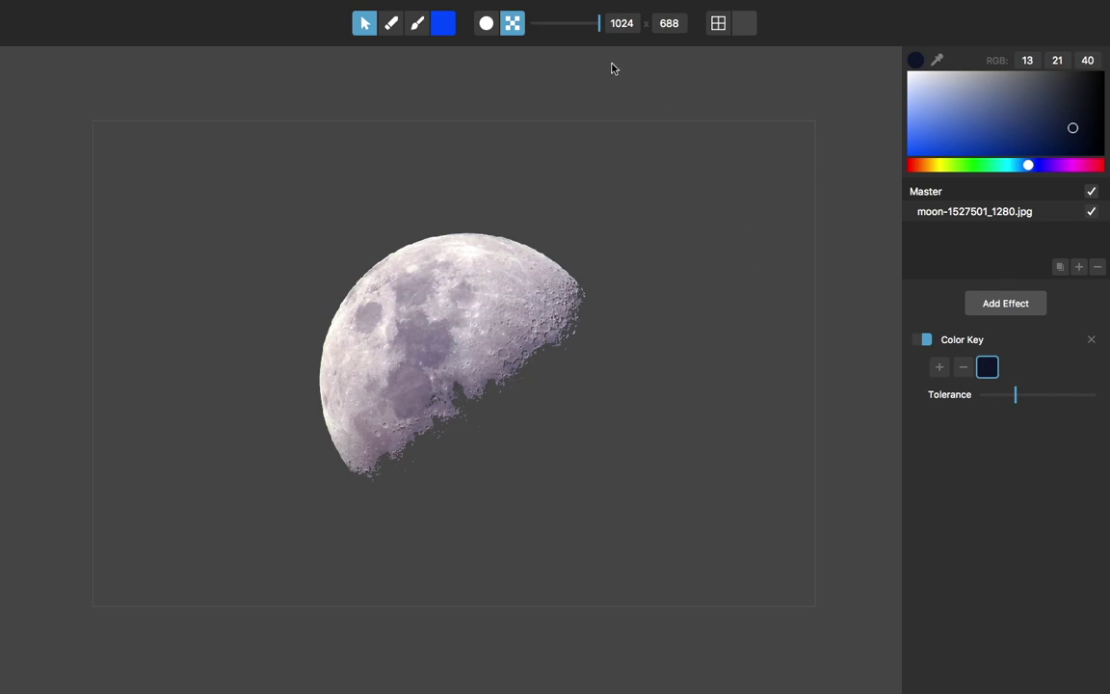
mouse_move(580, 33)
mouse_down()
mouse_move(560, 32)
mouse_move(569, 34)
mouse_up()
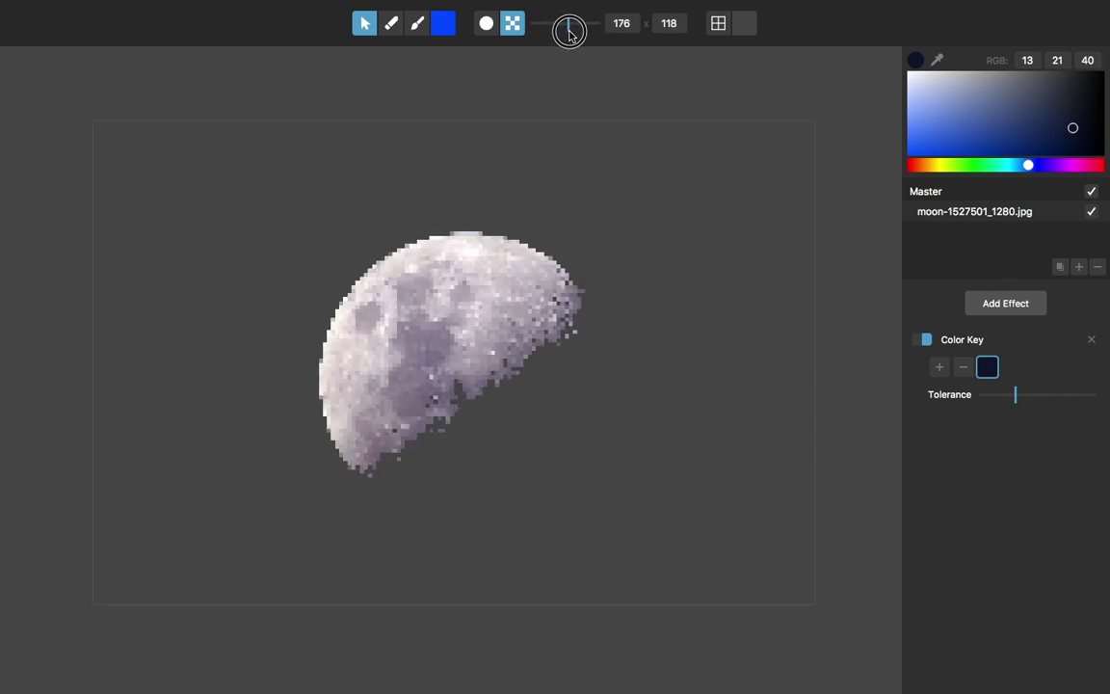
Step: Add an Auto Gradation effect with its dark colour set to RGB 37, 37, 37 and its gradations raised slightly
click(1023, 307)
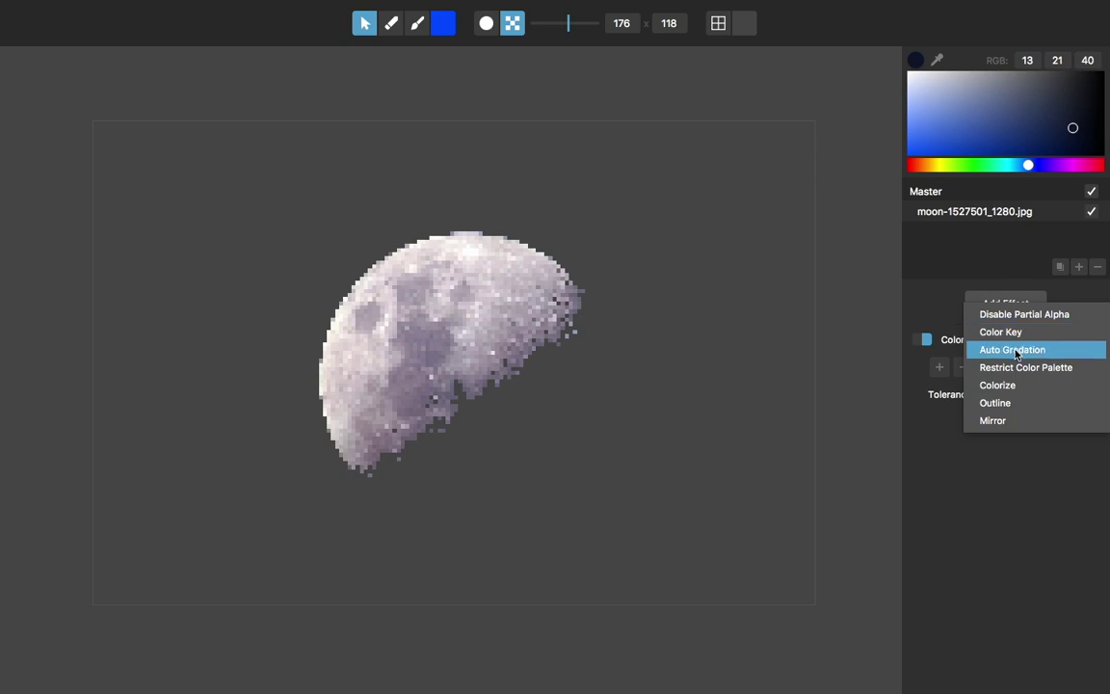
click(1016, 351)
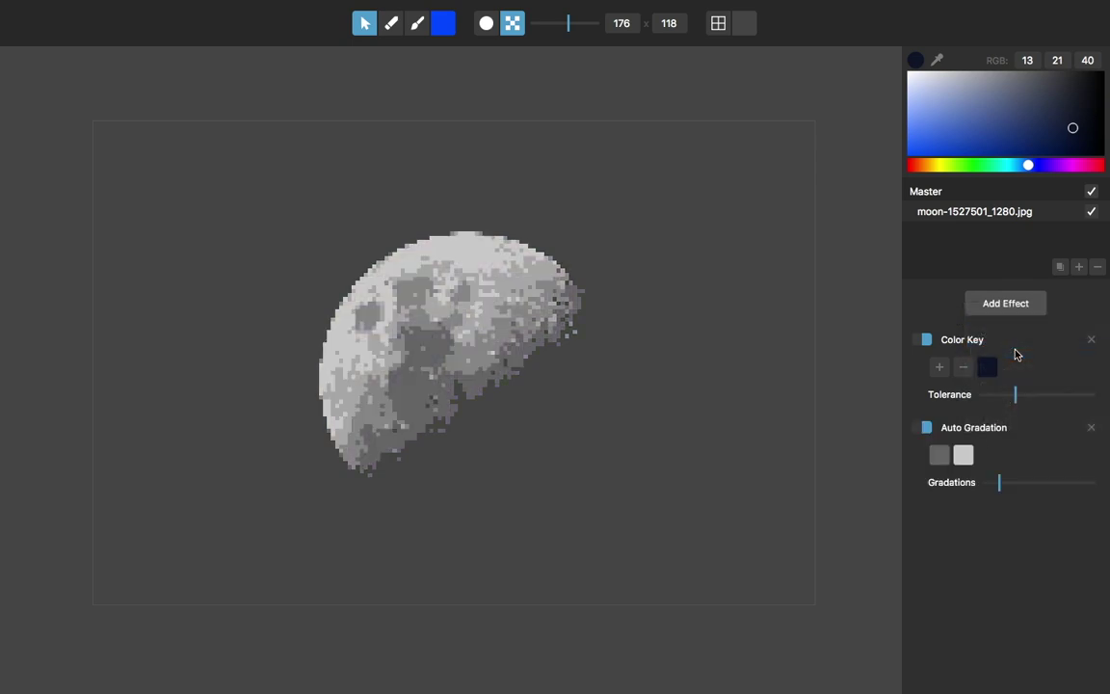
click(940, 456)
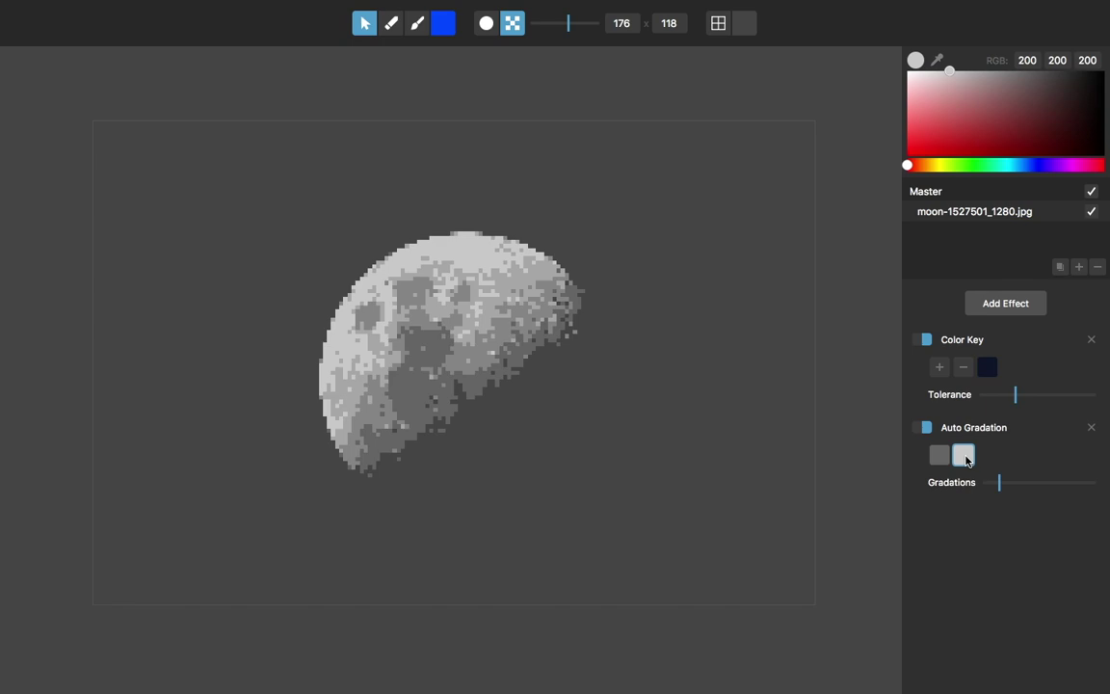
drag(1027, 80, 1075, 72)
drag(999, 485, 1010, 484)
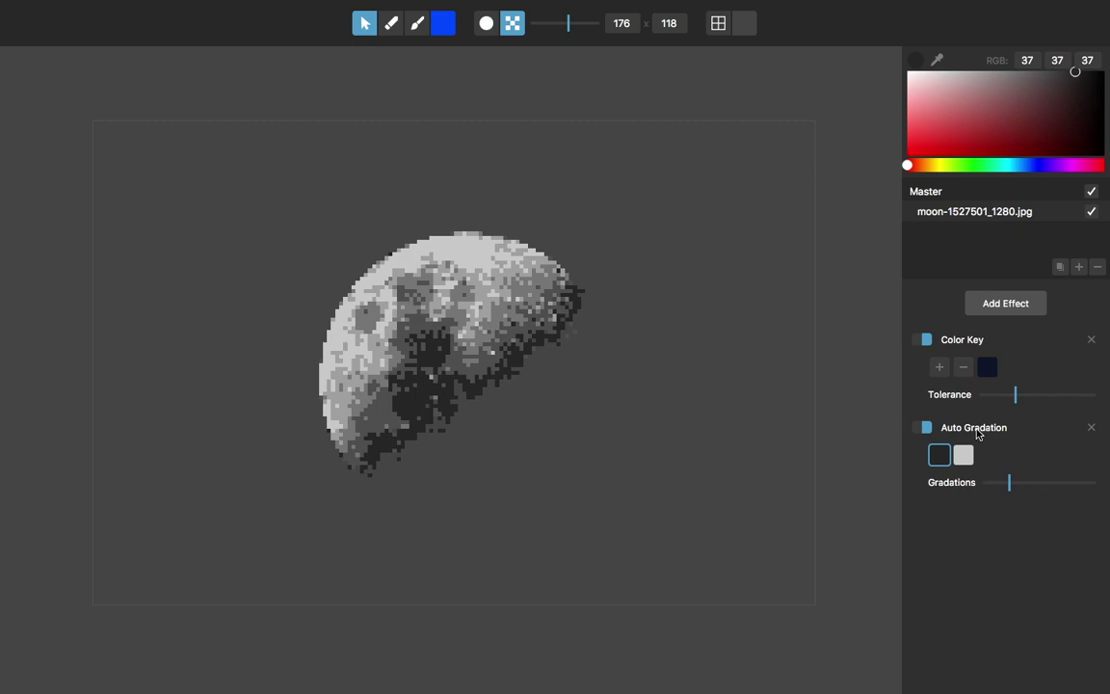
Step: Compare the moon with and without Auto Gradation, and set its gradations to a slightly lower level after testing the minimum
click(923, 430)
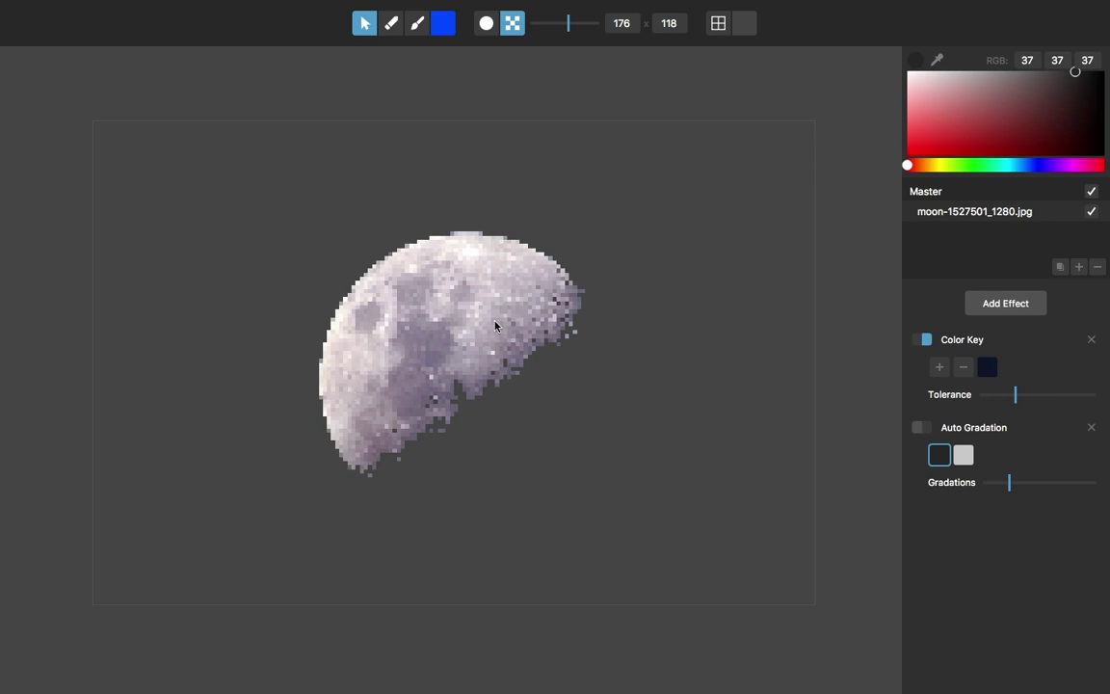
click(923, 427)
drag(1010, 484, 986, 487)
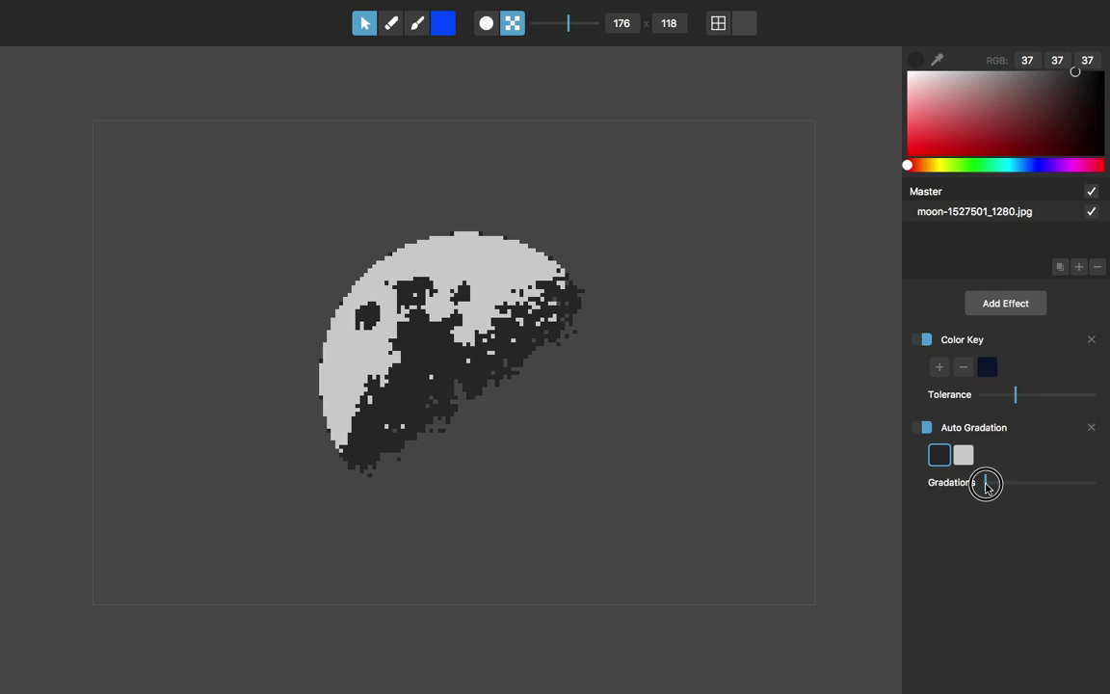
mouse_move(986, 487)
mouse_down()
mouse_move(1025, 483)
mouse_move(998, 481)
mouse_move(1006, 486)
mouse_up()
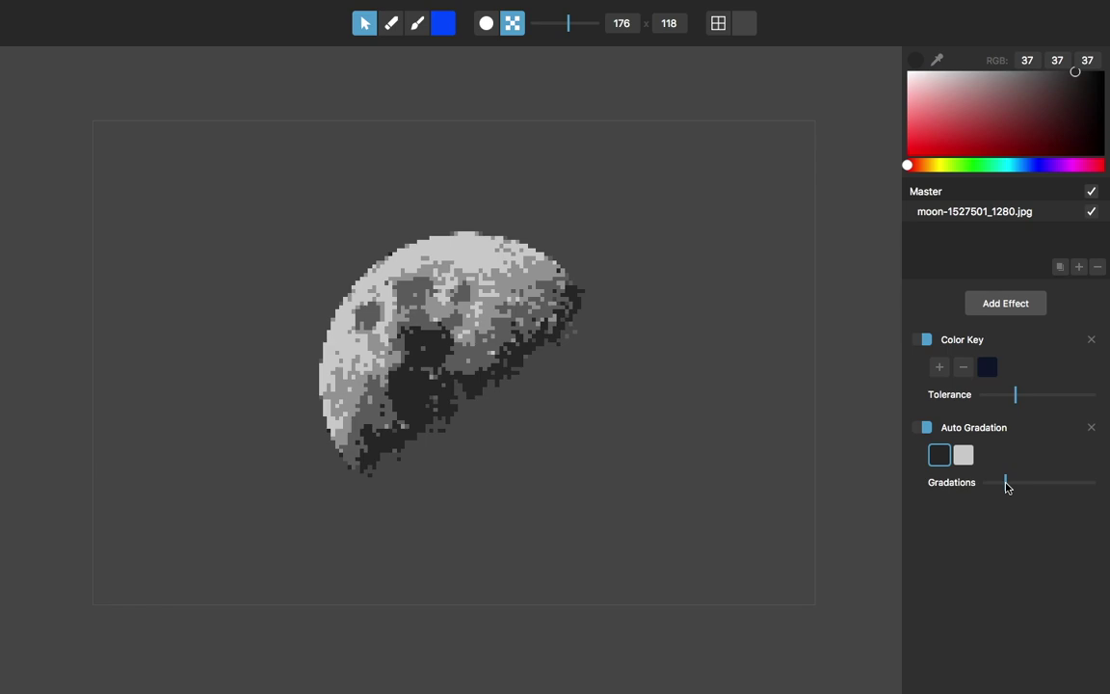
drag(1007, 486, 1001, 483)
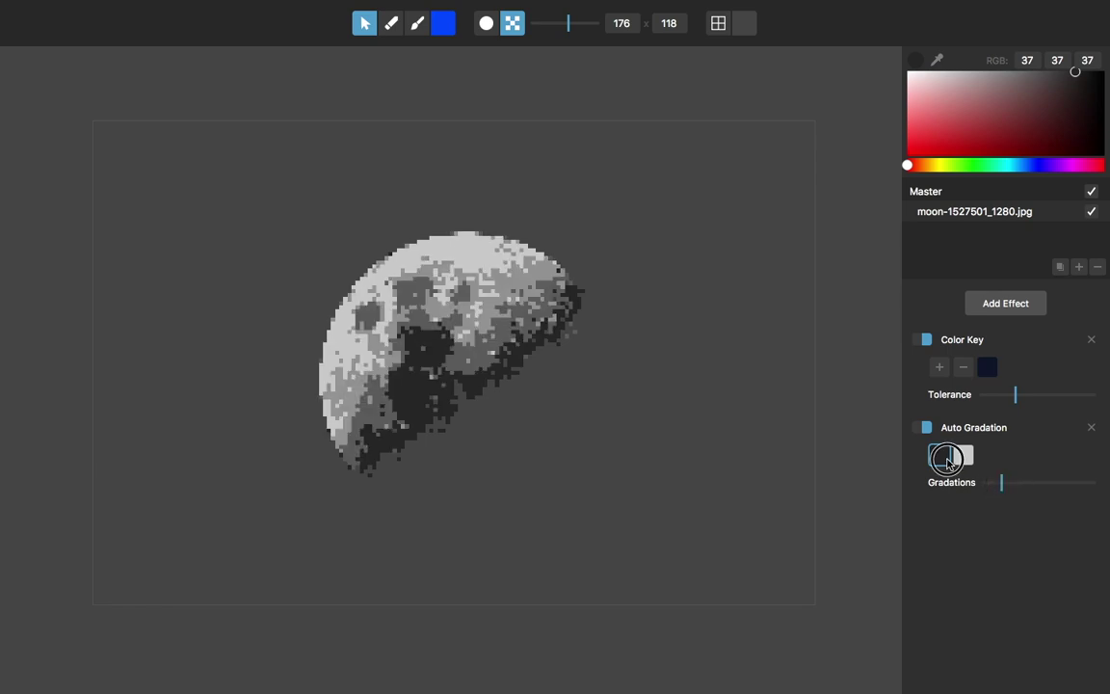
Step: Recolour the Auto Gradation with a strong blue as its dark colour and light blue (RGB 169, 223, 255) as its light colour
mouse_move(1028, 86)
mouse_down()
mouse_move(1036, 70)
mouse_move(1024, 62)
mouse_move(1025, 94)
mouse_move(932, 169)
mouse_move(1030, 166)
mouse_move(989, 136)
mouse_move(949, 132)
mouse_move(949, 144)
mouse_move(945, 91)
mouse_move(917, 101)
mouse_move(910, 89)
mouse_move(905, 103)
mouse_up()
click(982, 159)
click(964, 454)
click(1017, 164)
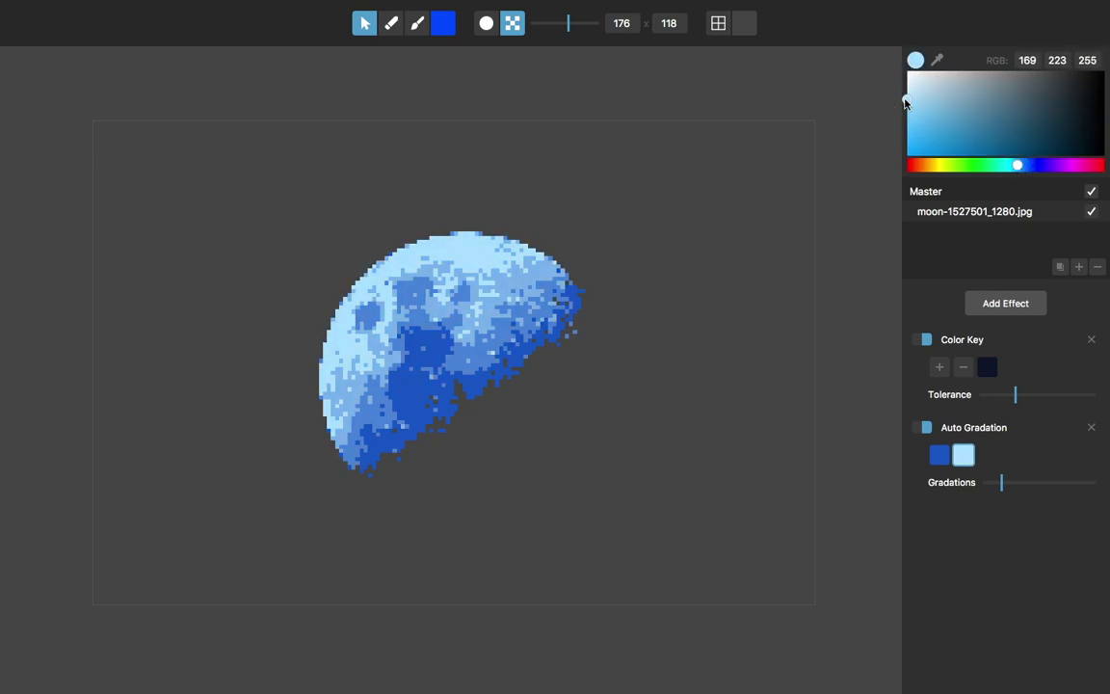
Step: Change the Auto Gradation's light colour to lavender (RGB 168, 175, 235) and its dark colour to navy (RGB 41, 50, 89)
drag(1018, 165, 1036, 165)
mouse_move(931, 92)
mouse_down()
mouse_move(954, 90)
mouse_move(931, 96)
mouse_move(929, 110)
mouse_up()
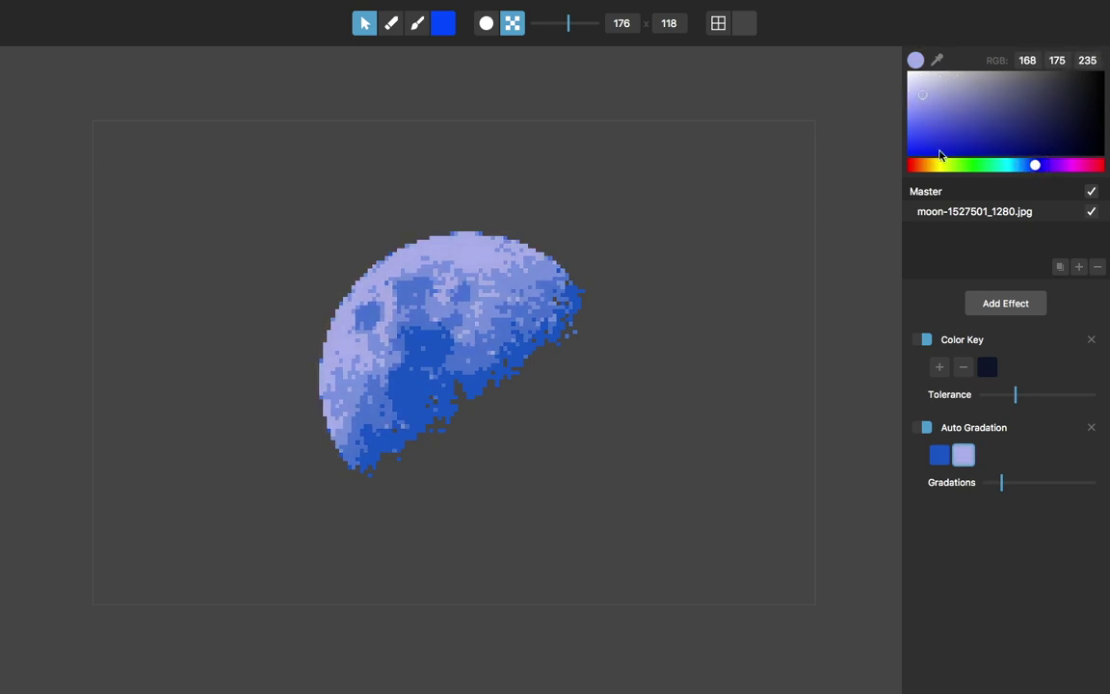
click(939, 454)
drag(1031, 166, 1033, 165)
drag(1024, 114, 1036, 117)
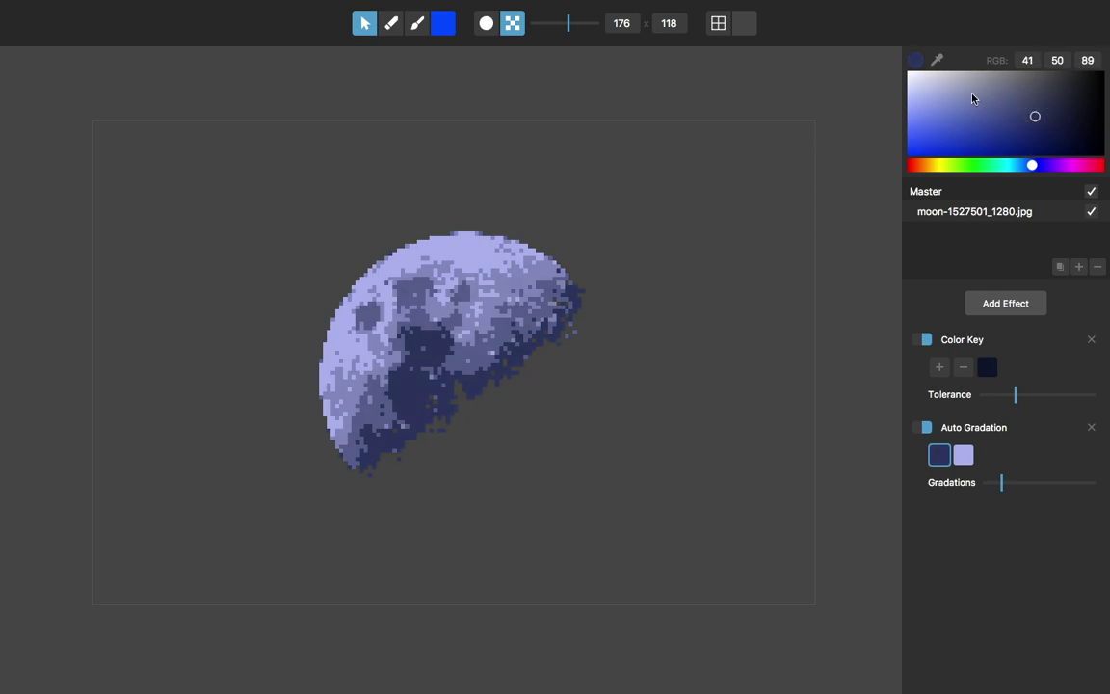
Step: Try different hues for the canvas background colour and set it to neutral grey, RGB 66, 66, 66
click(746, 23)
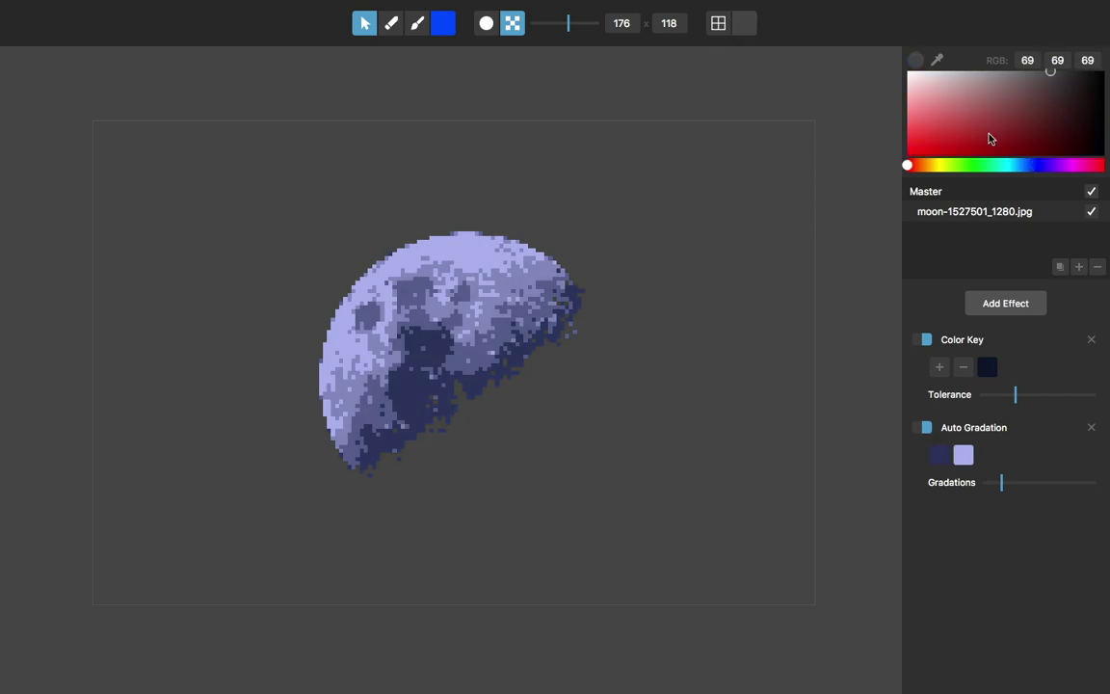
click(1029, 168)
mouse_move(1029, 136)
mouse_down()
mouse_move(1038, 161)
mouse_move(1081, 161)
mouse_move(1095, 166)
mouse_move(1090, 177)
mouse_up()
drag(1059, 137, 1054, 70)
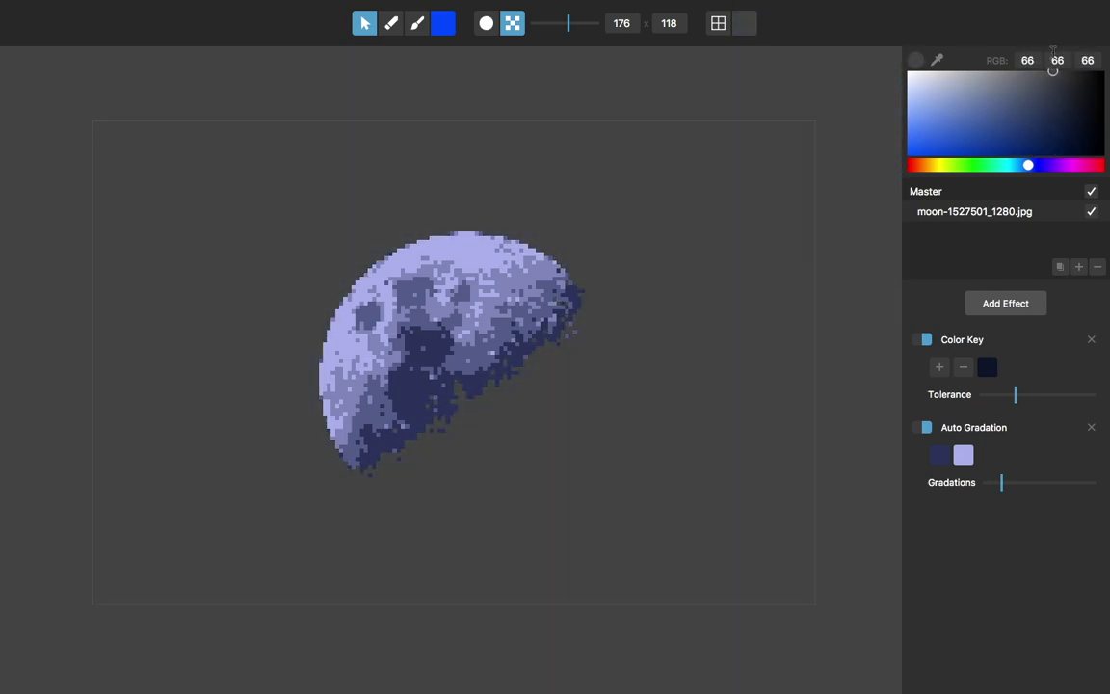
Step: Turn off the Auto Gradation effect and add a Restrict Color Palette effect to the moon layer
click(927, 427)
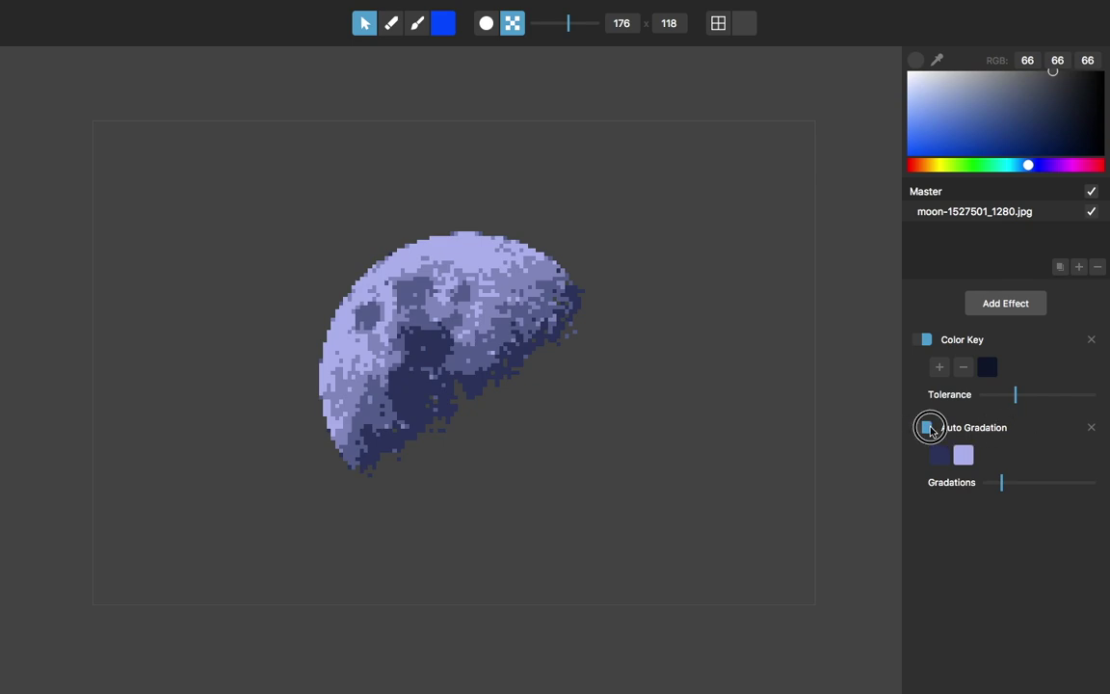
click(1002, 307)
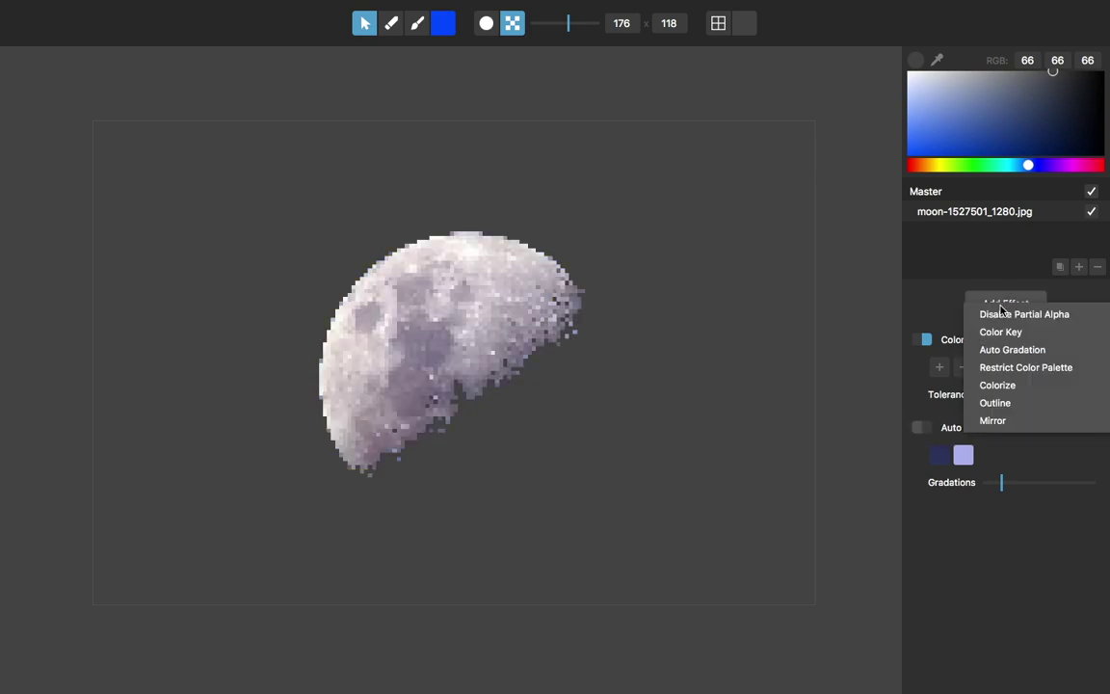
click(1005, 369)
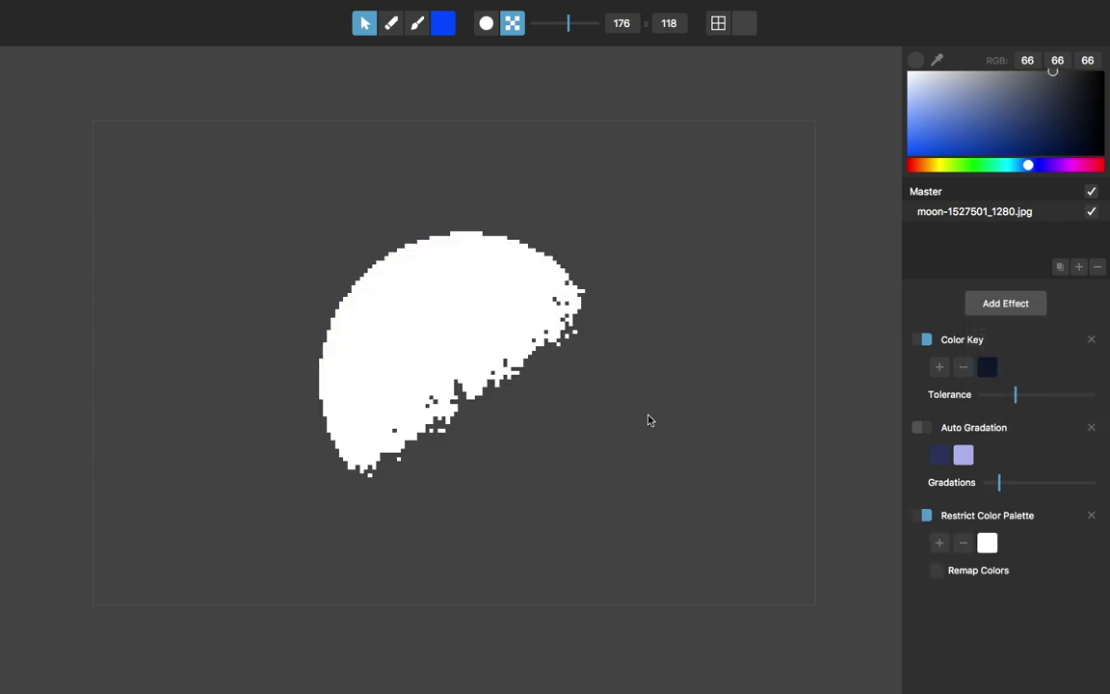
Step: Switch off Restrict Color Palette, add two colours to its palette and set the middle one to dark grey, RGB 46, 46, 46
click(923, 516)
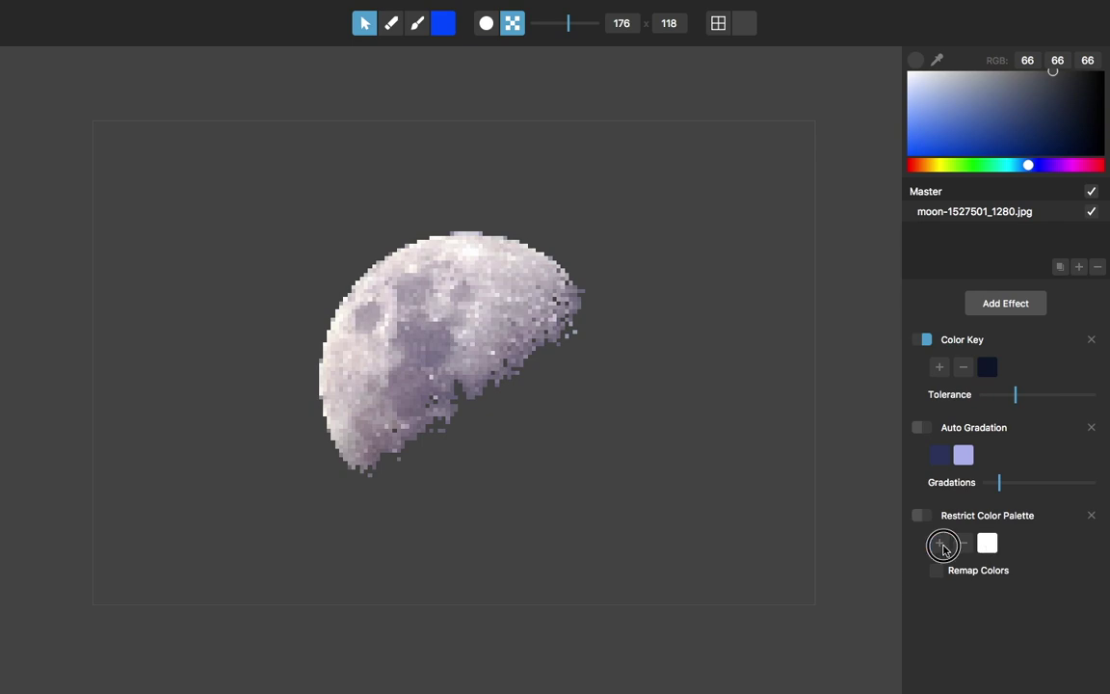
click(940, 542)
click(933, 547)
click(1011, 543)
click(1001, 88)
mouse_move(1000, 87)
mouse_down()
mouse_move(1028, 69)
mouse_move(1058, 68)
mouse_move(1025, 68)
mouse_move(1068, 70)
mouse_up()
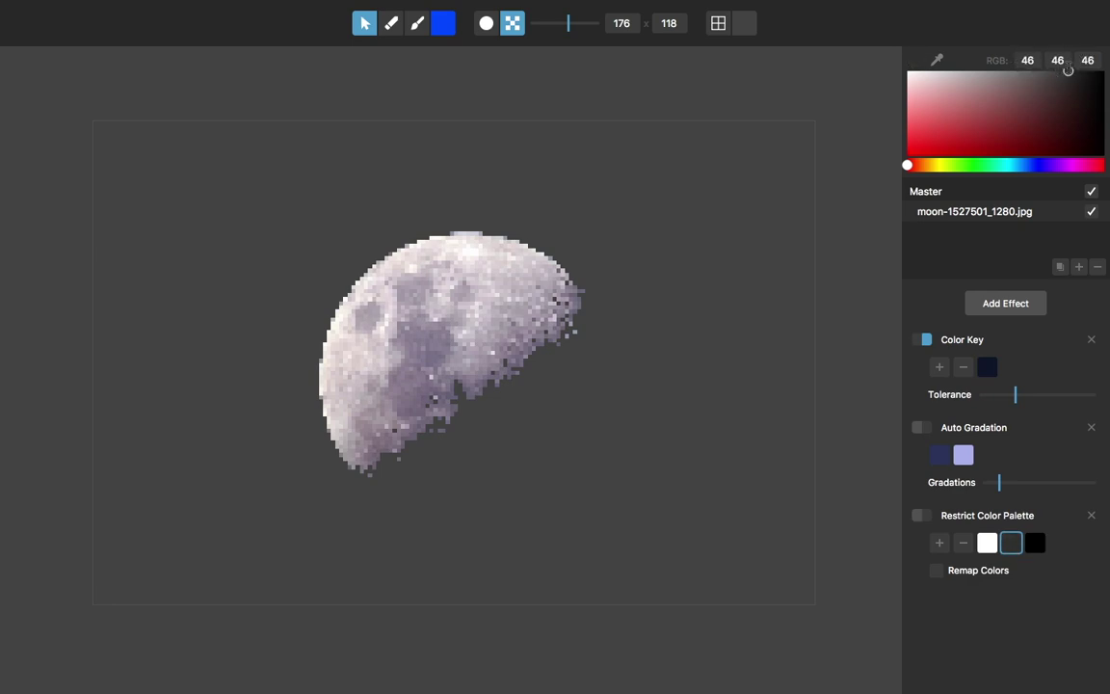
Step: Switch Restrict Color Palette back on and set its middle palette colour to grey, RGB 142, 142, 142
click(987, 546)
click(1011, 543)
click(1036, 545)
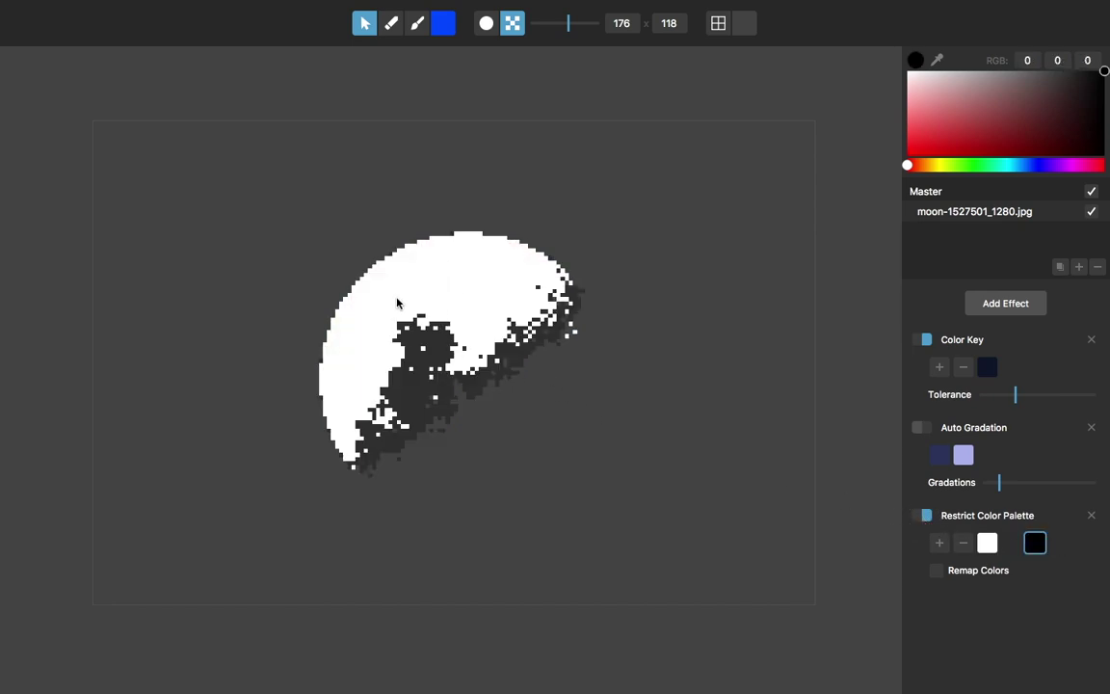
click(1012, 545)
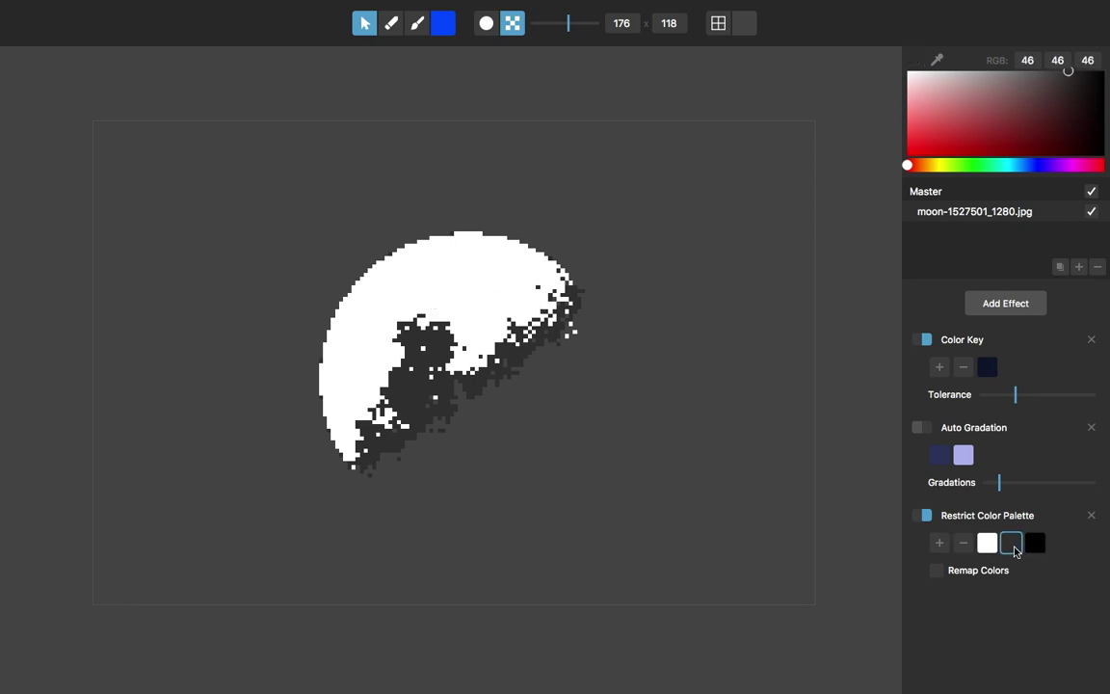
drag(1065, 77, 994, 56)
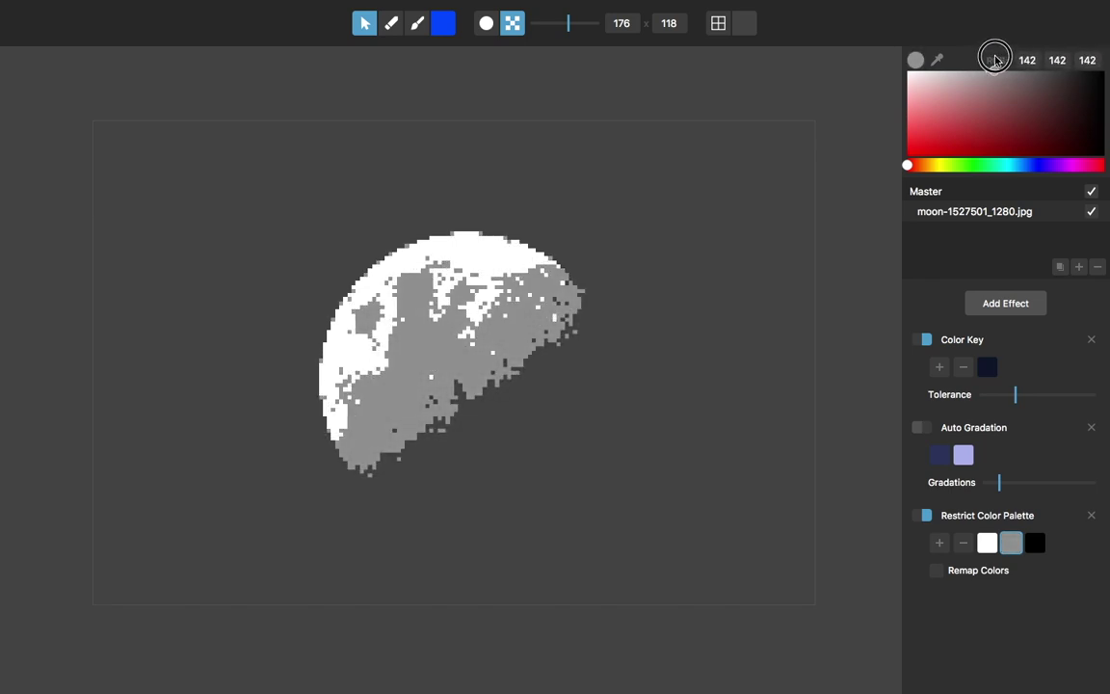
Step: Compare the palette-restricted moon with the original photo and with the Restrict Color Palette effect switched off
click(1034, 546)
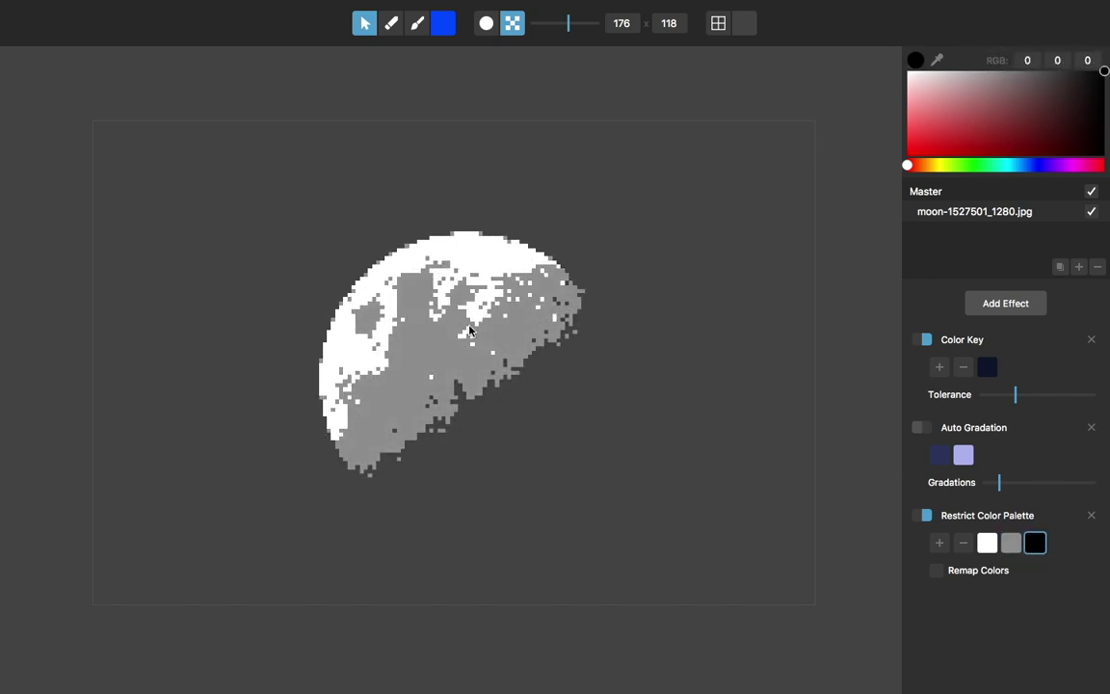
key(space)
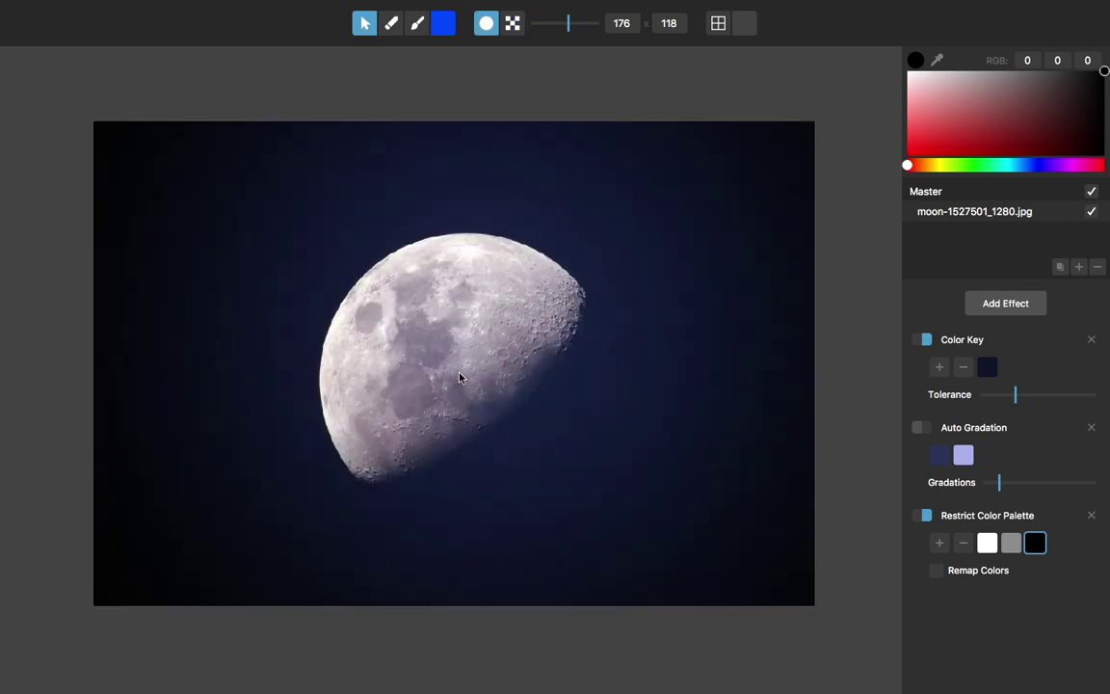
key(space)
click(928, 516)
click(927, 516)
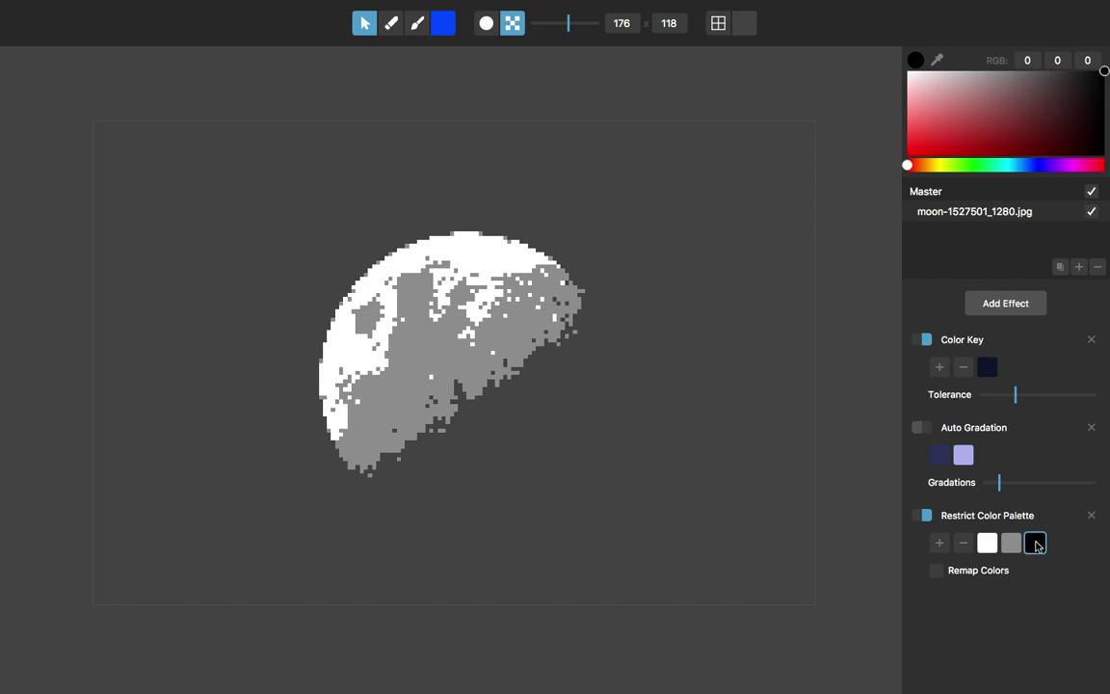
Step: Set the restricted palette's black colour to grey, RGB 123, 123, 123, and its middle colour to light grey, RGB 170, 170, 170
drag(1103, 71, 1009, 69)
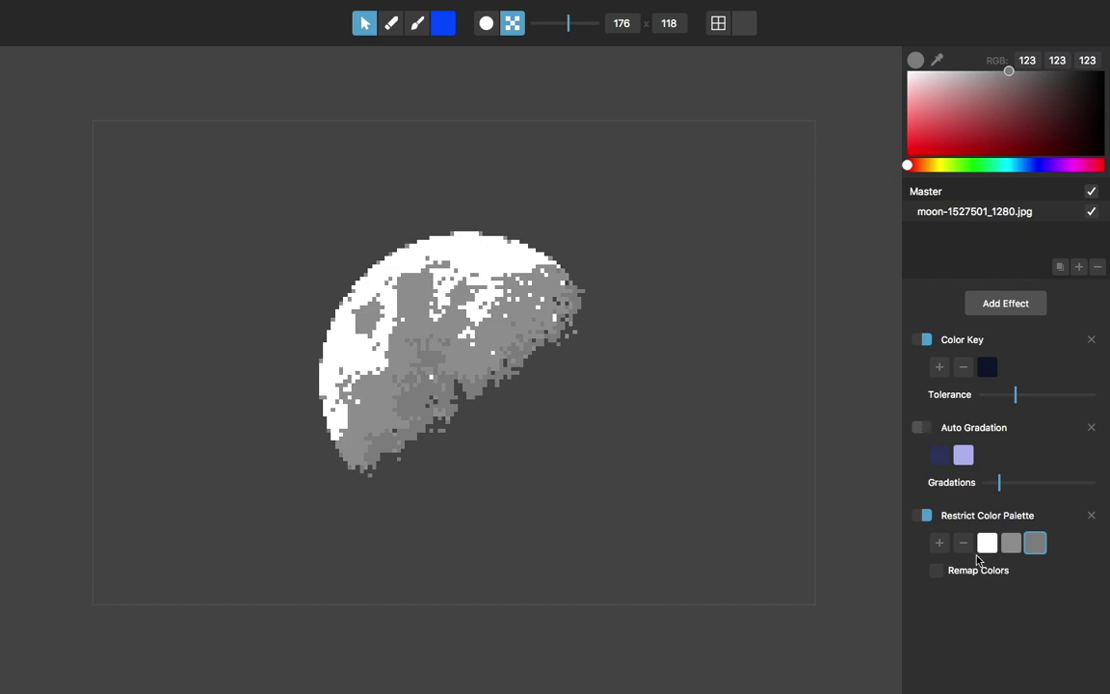
click(1011, 542)
drag(987, 87, 972, 58)
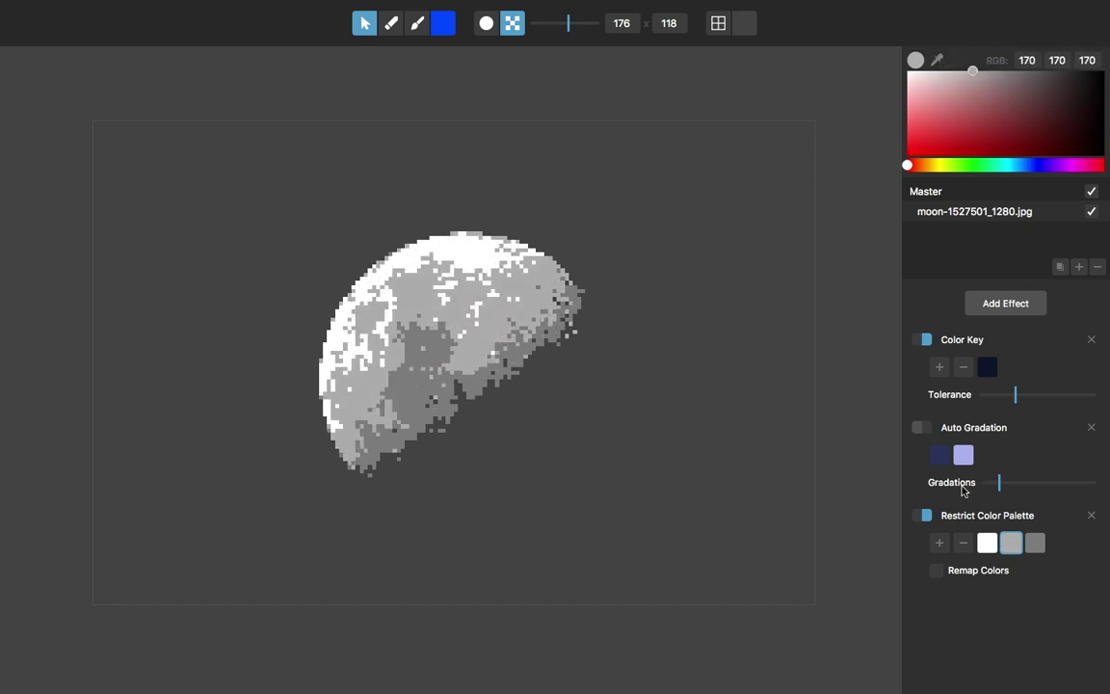
Step: Enable Remap Colors in the Restrict Color Palette effect and remap the middle grey to dark red, RGB 170, 0, 0
click(936, 572)
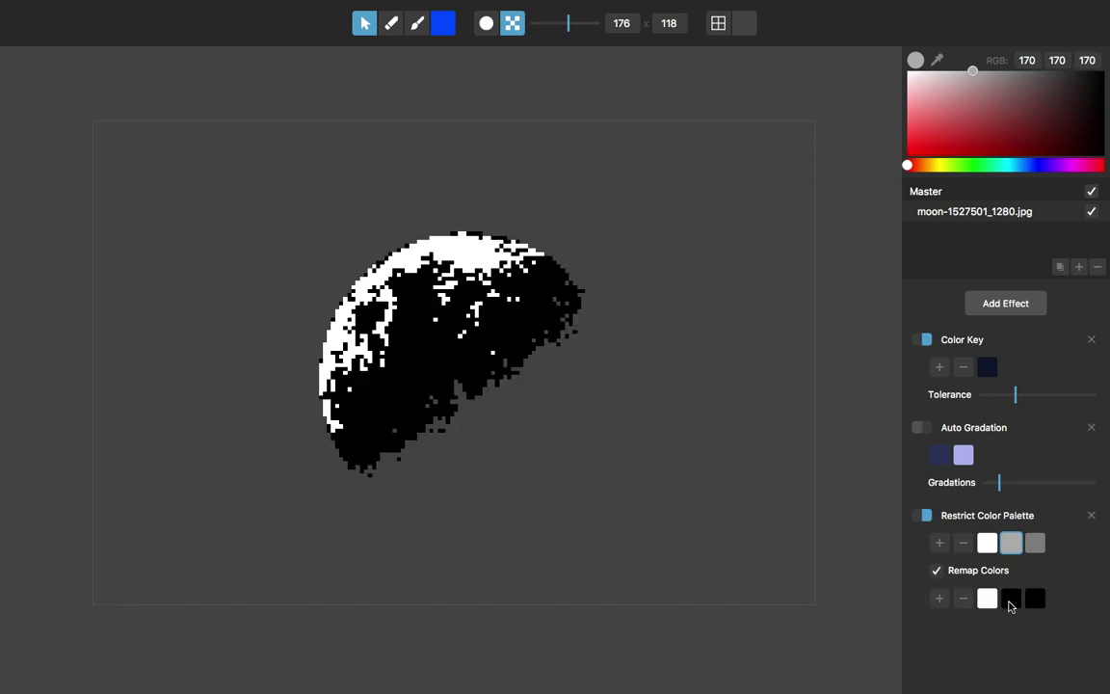
click(1010, 602)
mouse_move(1003, 113)
mouse_down()
mouse_move(964, 160)
mouse_move(1001, 177)
mouse_move(974, 184)
mouse_up()
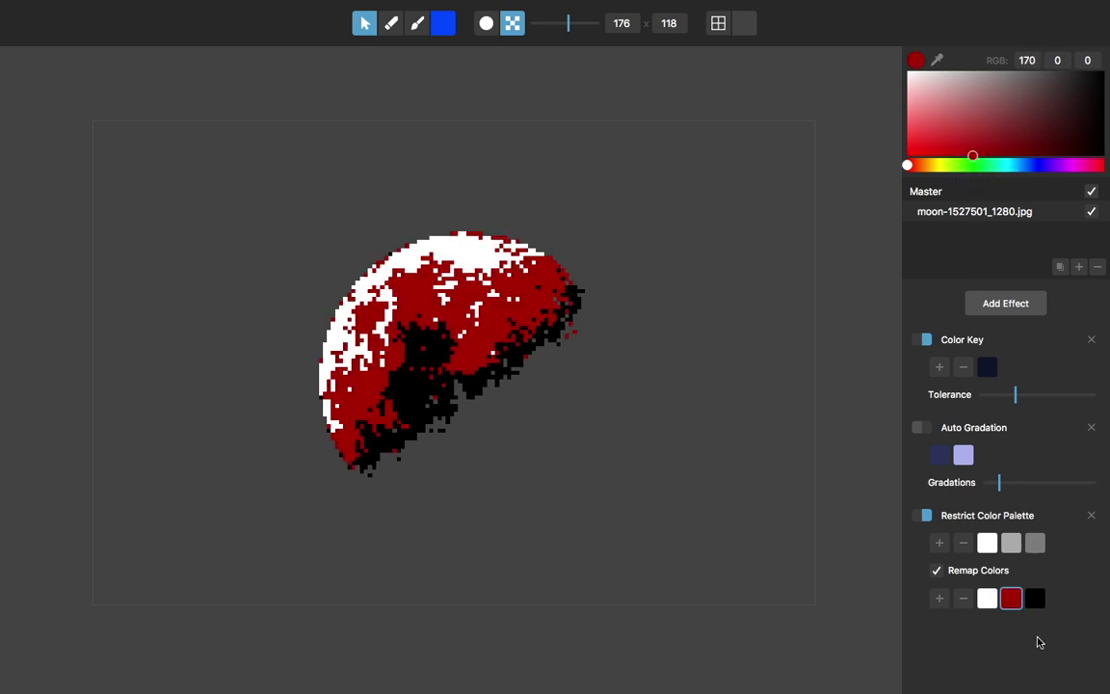
click(1034, 601)
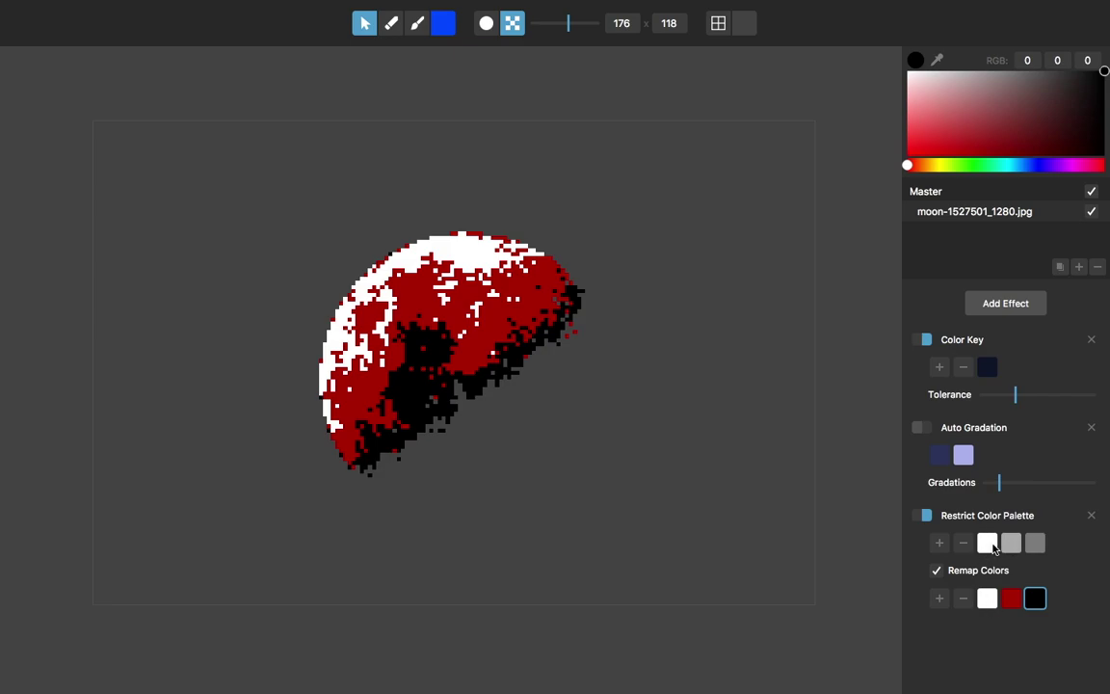
Step: Remap the palette's white to bright green, RGB 0, 255, 23, and its darkest grey to dark blue, RGB 16, 0, 137
click(987, 598)
click(989, 545)
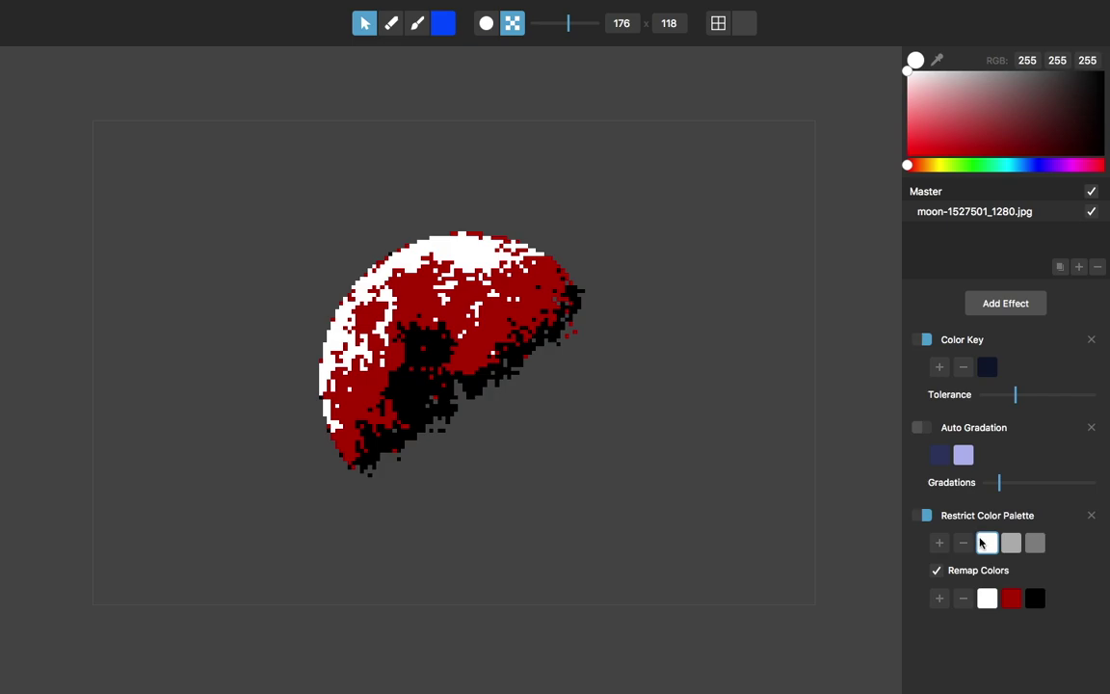
click(987, 597)
click(974, 165)
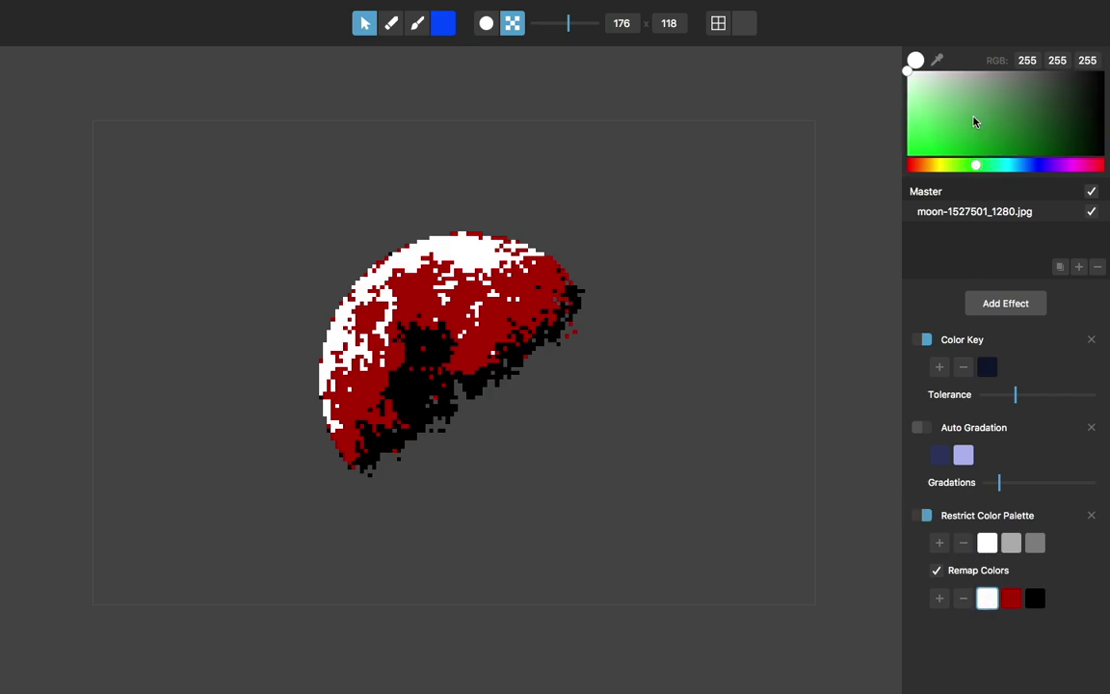
drag(977, 124, 897, 173)
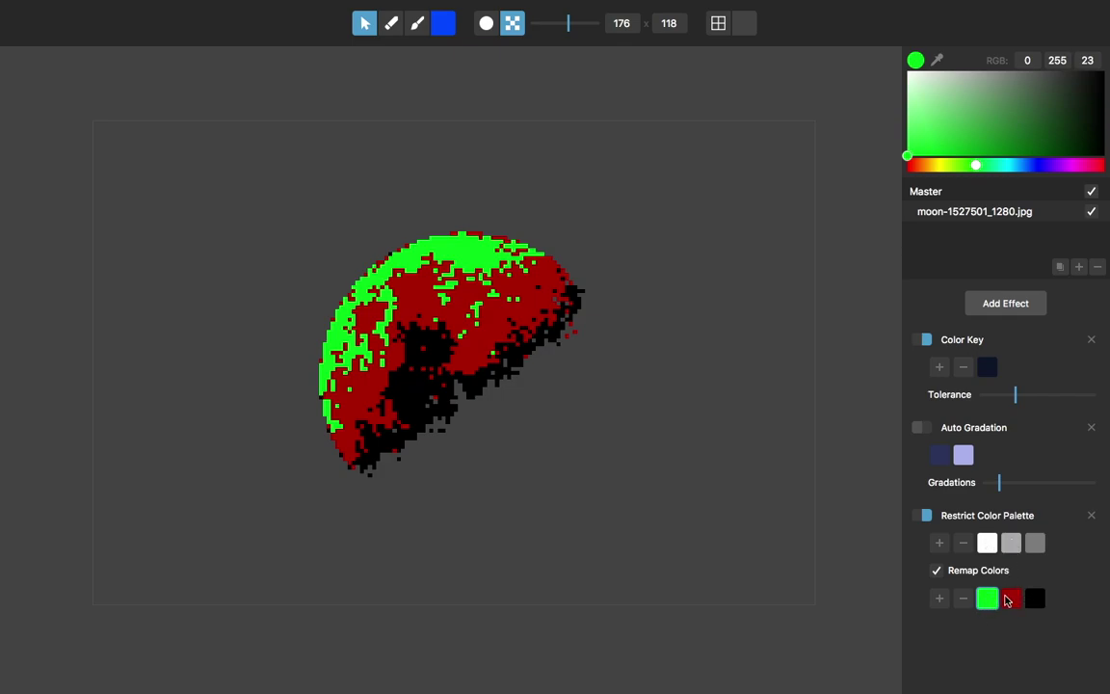
click(1035, 598)
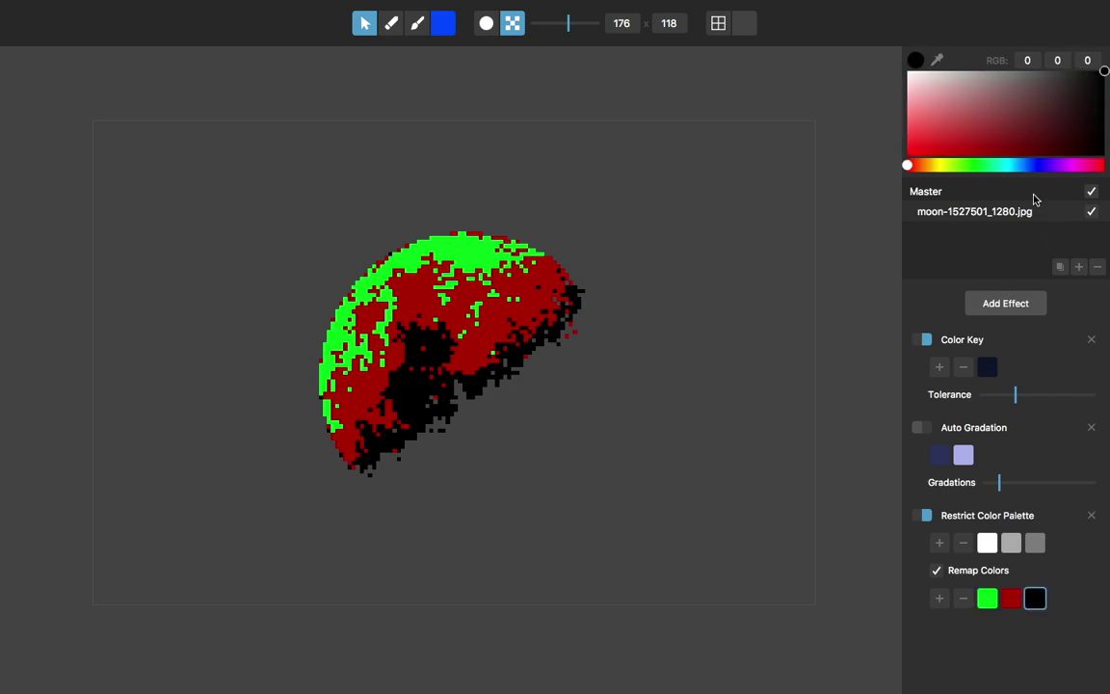
click(1042, 166)
drag(1039, 144, 998, 198)
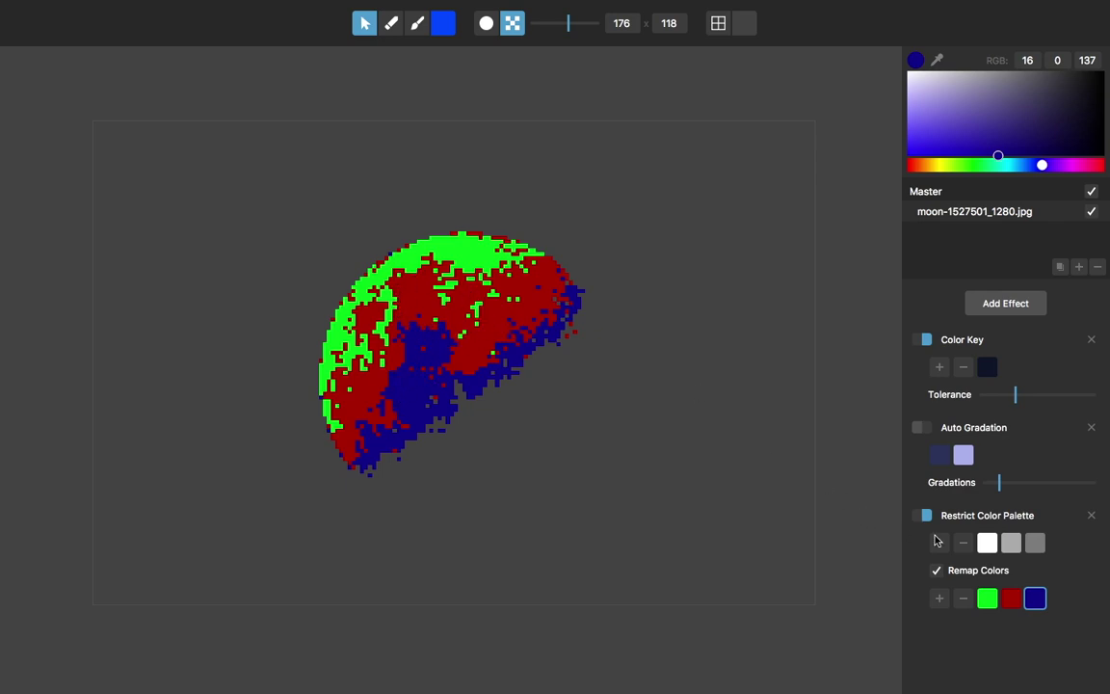
Step: Remove the Restrict Color Palette effect from the moon layer and switch Auto Gradation back on
click(935, 571)
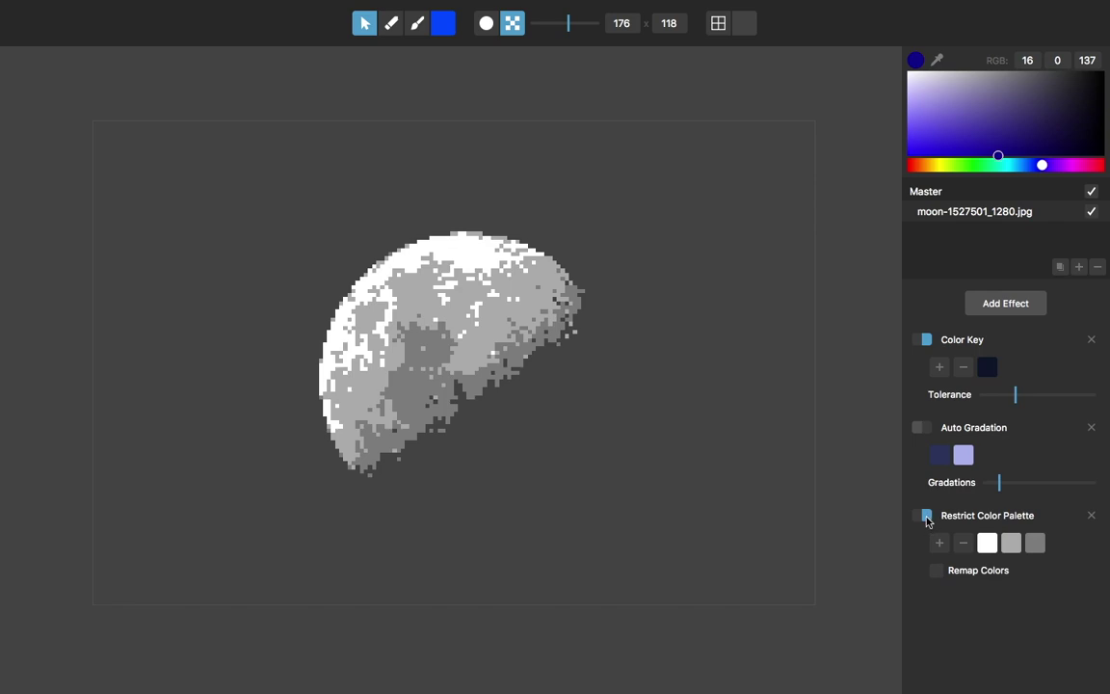
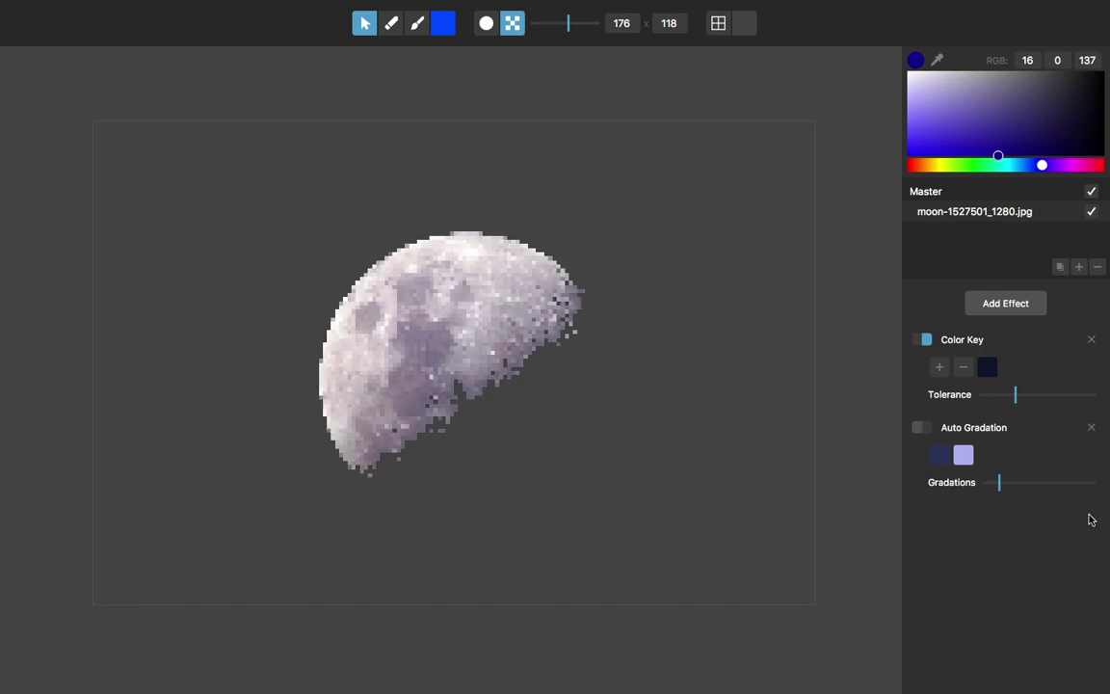
click(919, 428)
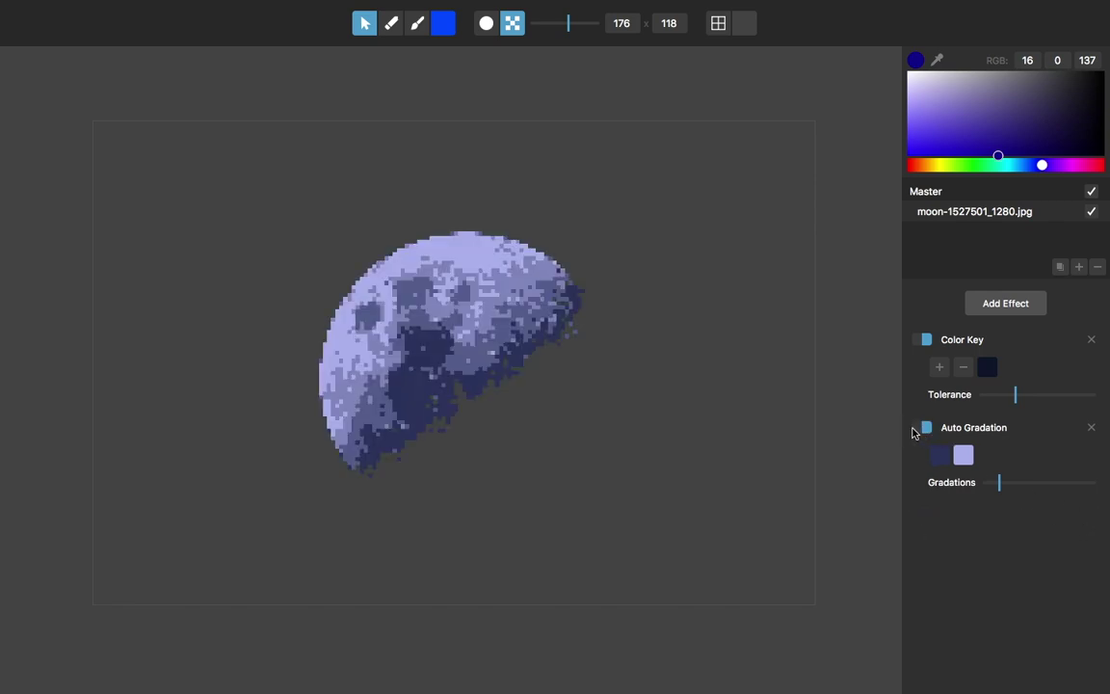
Step: Add a Colorize effect to the moon layer and try several hues for it, ending on blue, RGB 0, 113, 200
click(1005, 307)
click(1011, 385)
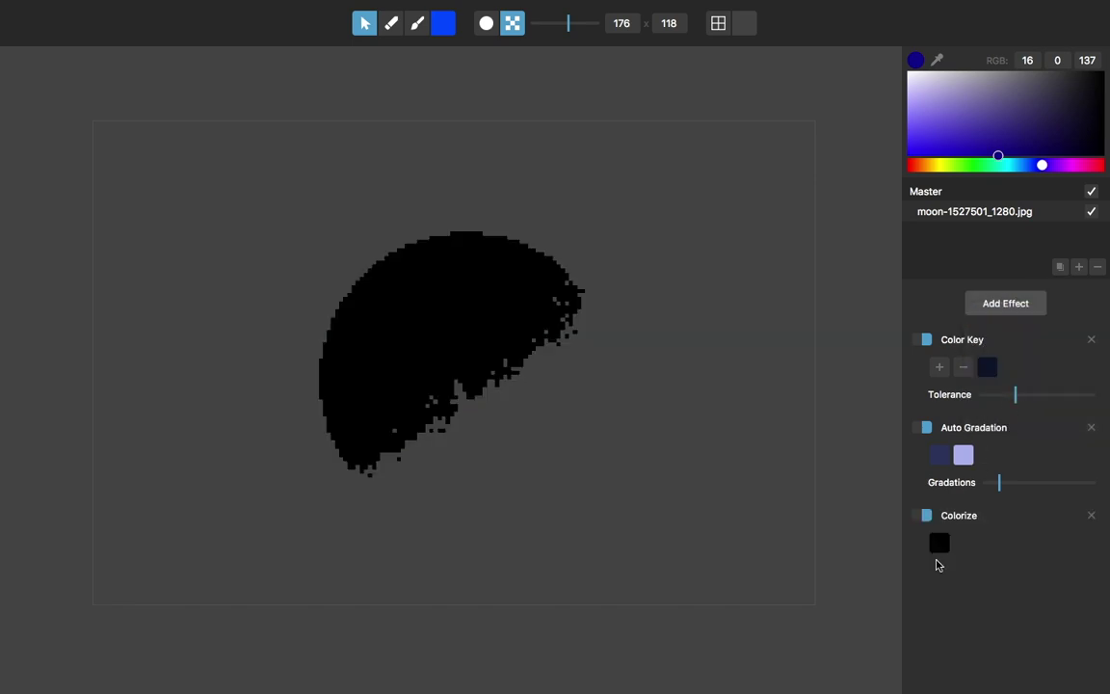
click(940, 544)
click(983, 165)
click(961, 132)
mouse_move(962, 132)
mouse_down()
mouse_move(902, 178)
mouse_move(999, 169)
mouse_move(1079, 180)
mouse_move(1029, 174)
mouse_move(1084, 169)
mouse_move(967, 171)
mouse_move(1084, 166)
mouse_move(1059, 166)
mouse_up()
click(1017, 113)
mouse_move(1017, 113)
mouse_down()
mouse_move(1083, 153)
mouse_move(967, 161)
mouse_move(964, 178)
mouse_move(927, 180)
mouse_move(1055, 186)
mouse_move(955, 192)
mouse_move(984, 166)
mouse_move(916, 166)
mouse_up()
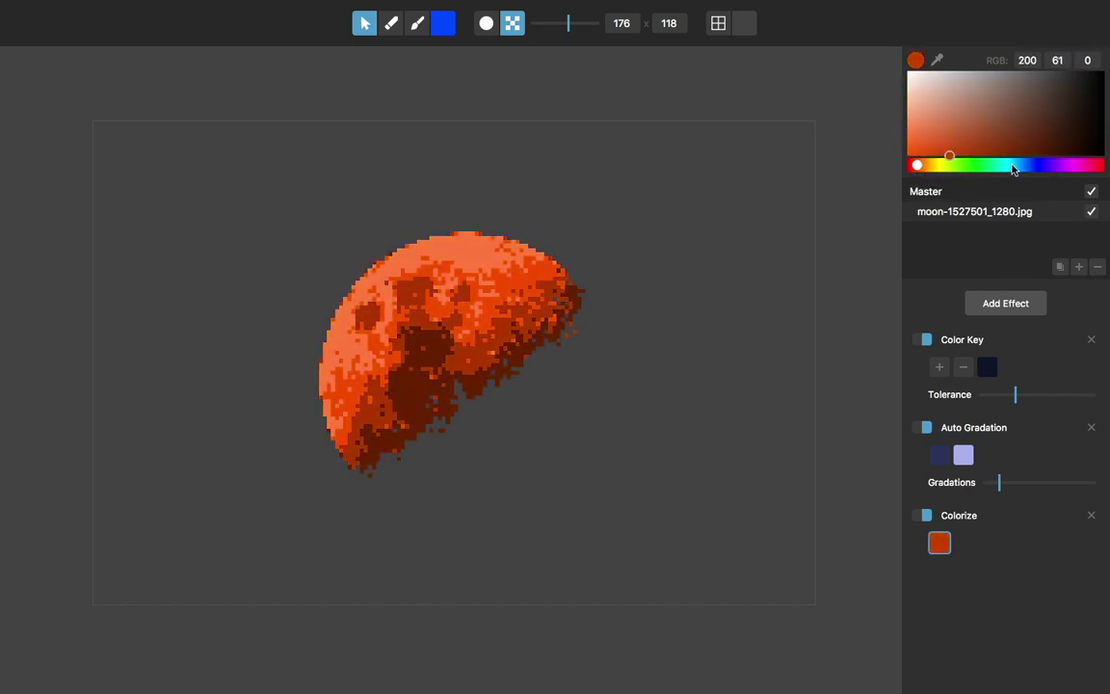
drag(1013, 169, 1020, 166)
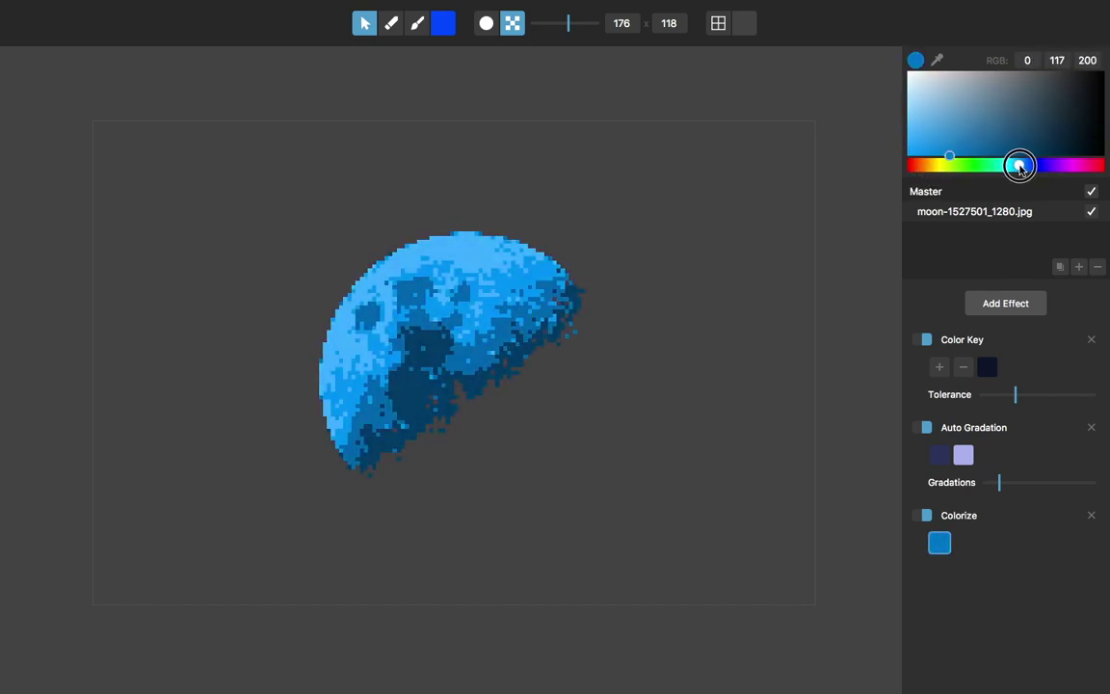
Step: With Colorize switched off, set Auto Gradation's dark colour to RGB 41, 41, 41 and its light colour to RGB 192, 192, 192
click(921, 517)
click(948, 459)
mouse_move(1033, 114)
mouse_down()
mouse_move(1077, 64)
mouse_move(1072, 72)
mouse_up()
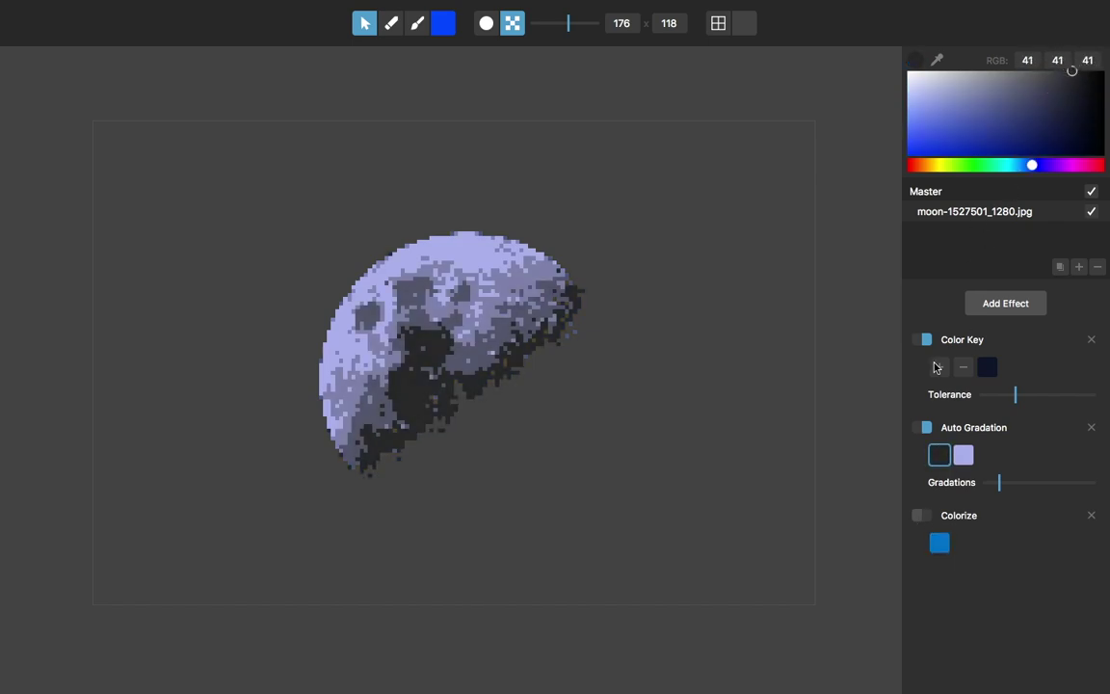
click(966, 454)
mouse_move(998, 88)
mouse_down()
mouse_move(942, 53)
mouse_move(959, 46)
mouse_move(958, 89)
mouse_up()
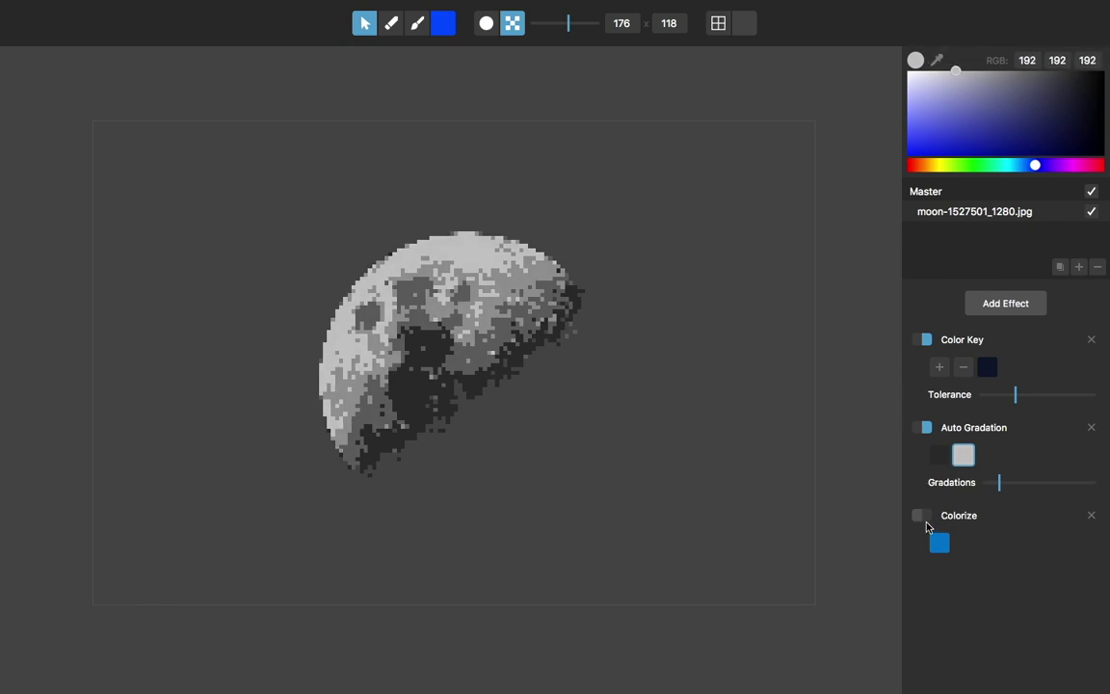
Step: Switch Colorize back on and set its colour to a muted blue, RGB 72, 81, 135
click(926, 516)
click(939, 550)
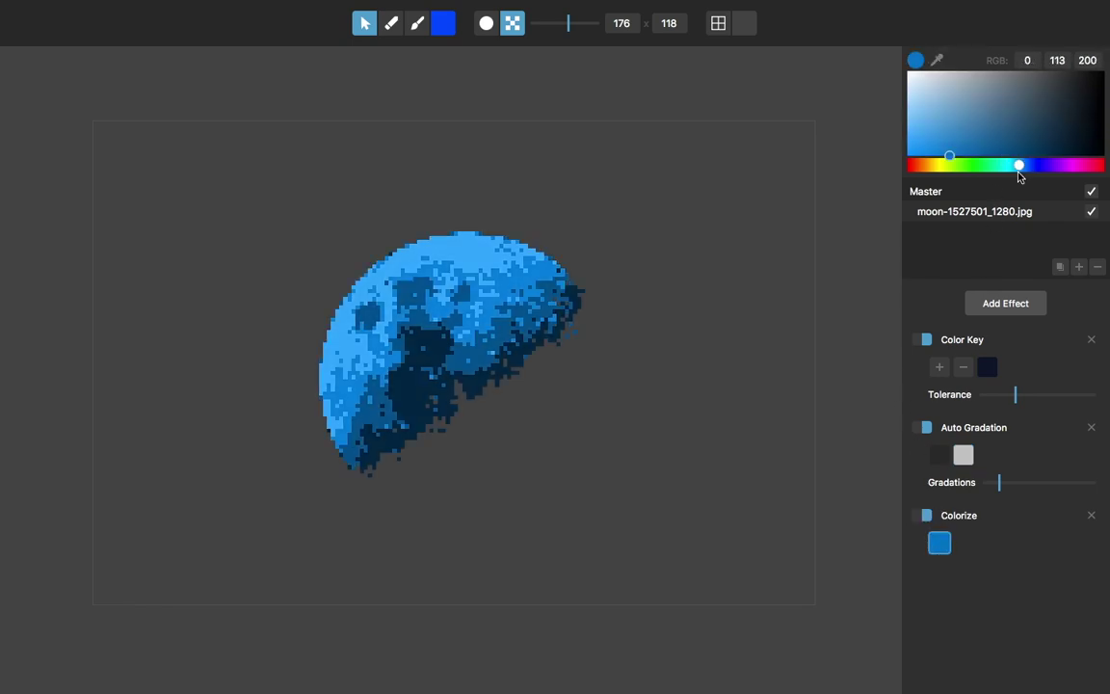
drag(1017, 166, 1034, 166)
mouse_move(975, 119)
mouse_down()
mouse_move(1041, 125)
mouse_move(1053, 90)
mouse_move(987, 114)
mouse_move(973, 86)
mouse_move(1012, 101)
mouse_move(1000, 112)
mouse_up()
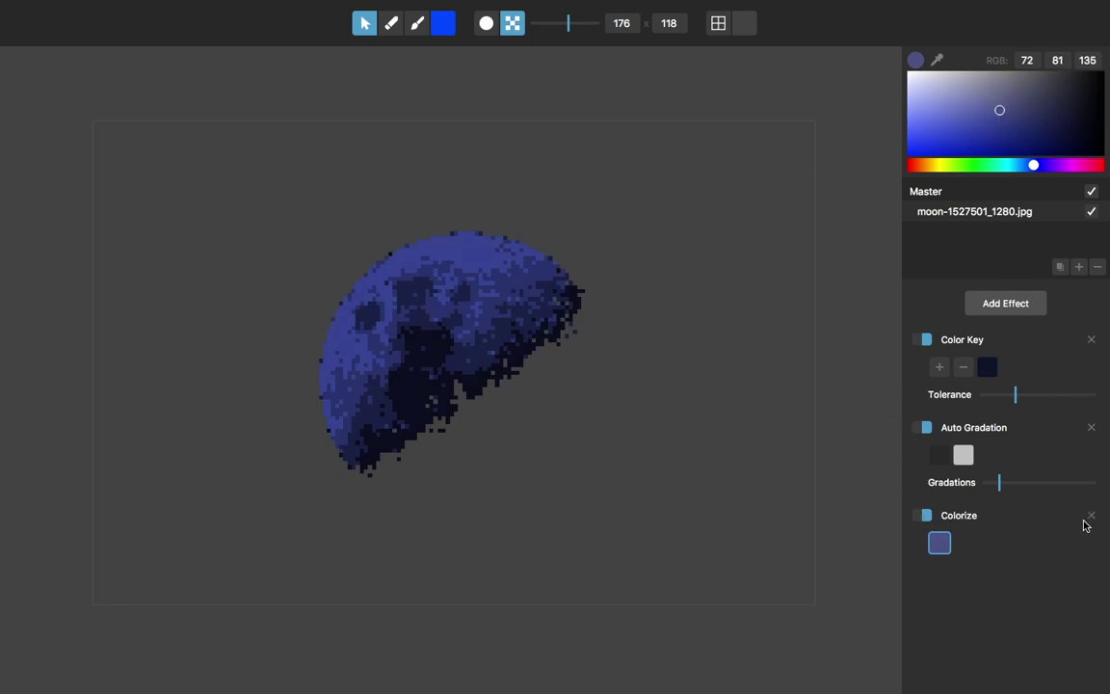
Step: Add an Outline effect to the moon layer and inspect the black outline up close
click(1020, 301)
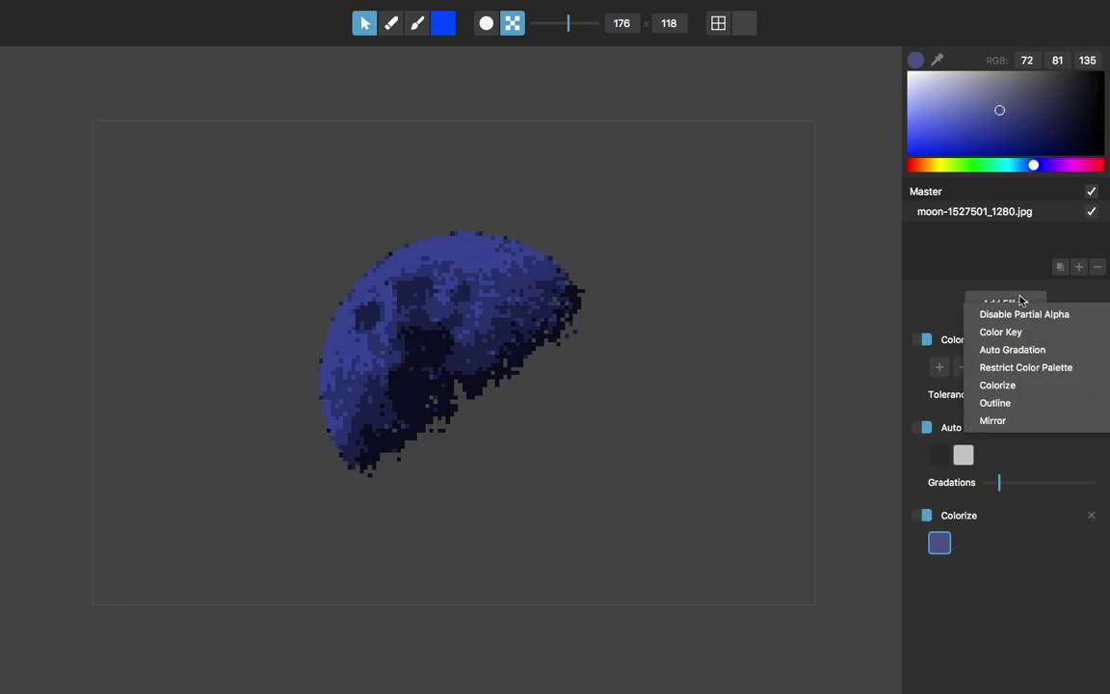
click(1014, 404)
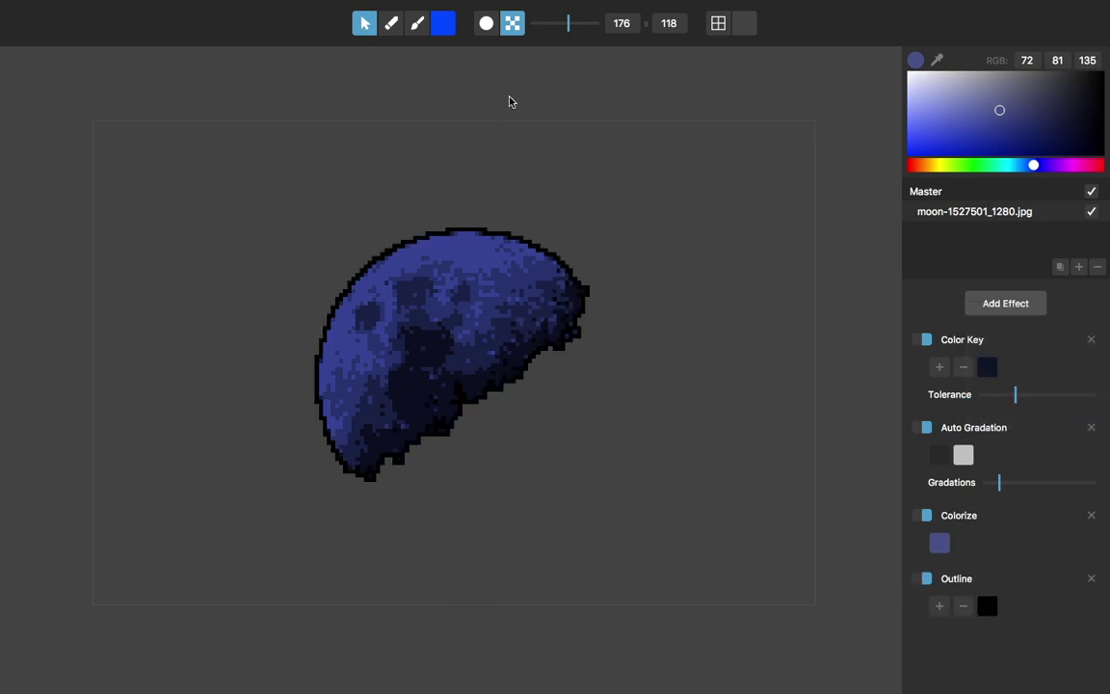
scroll(501, 213, down, 3)
scroll(505, 206, up, 4)
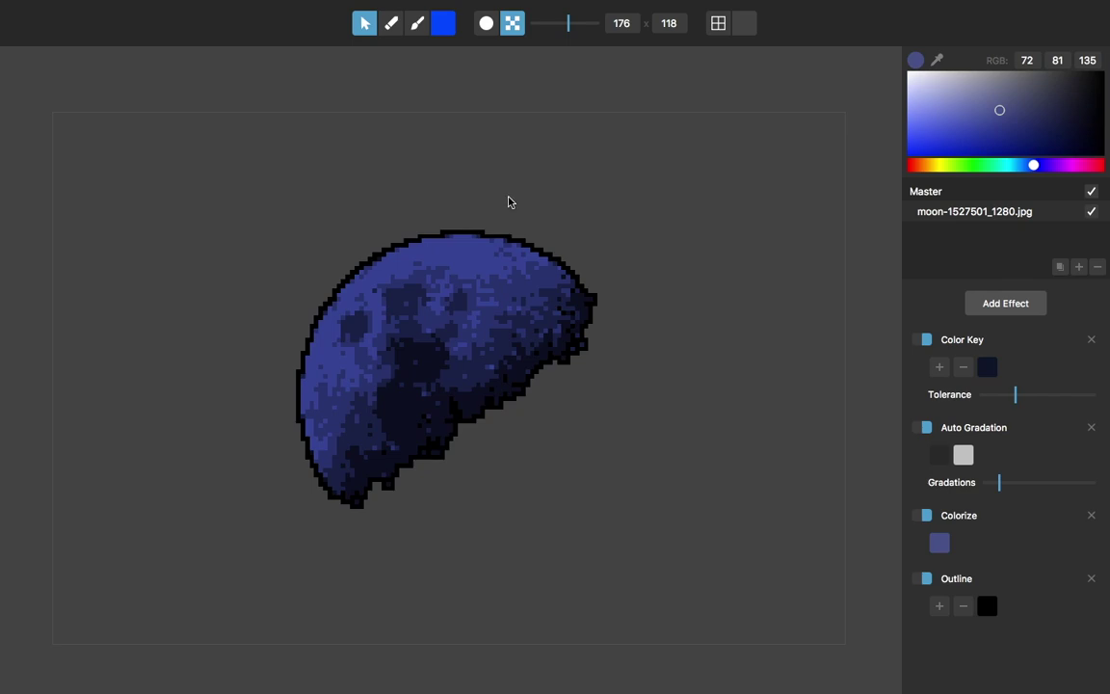
Step: Lower the pixel resolution of the artwork to 119 x 80
scroll(495, 257, down, 2)
drag(564, 28, 565, 29)
scroll(457, 341, up, 3)
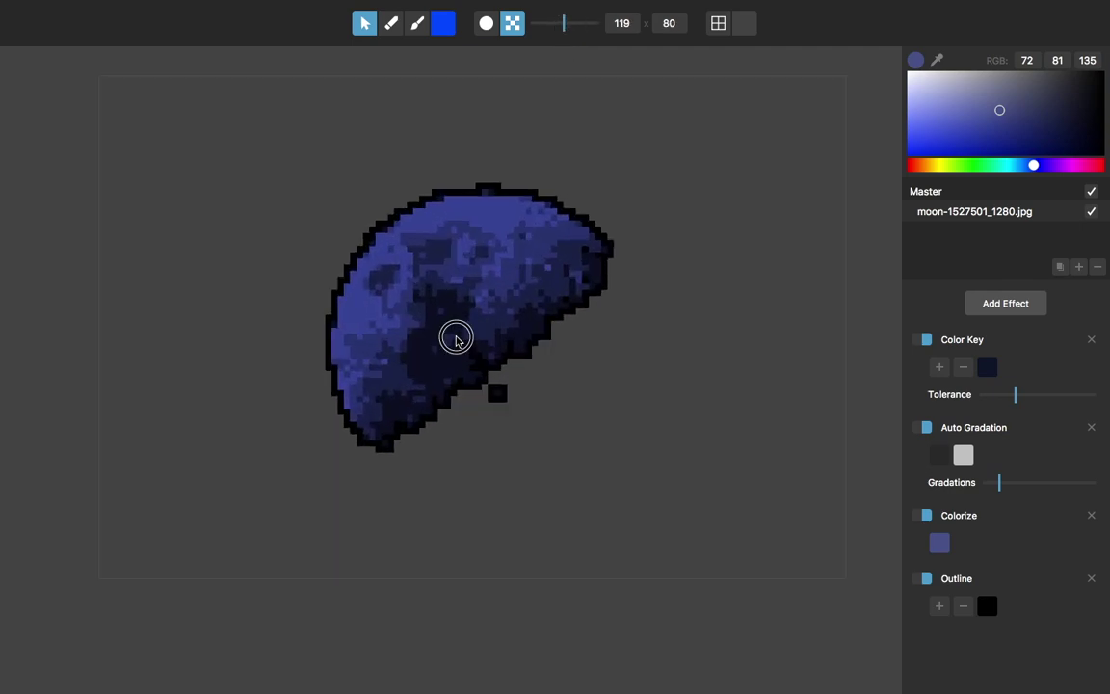
Step: Add a second outline colour in white, RGB 255, 255, 255, and a third one in the same white
click(940, 606)
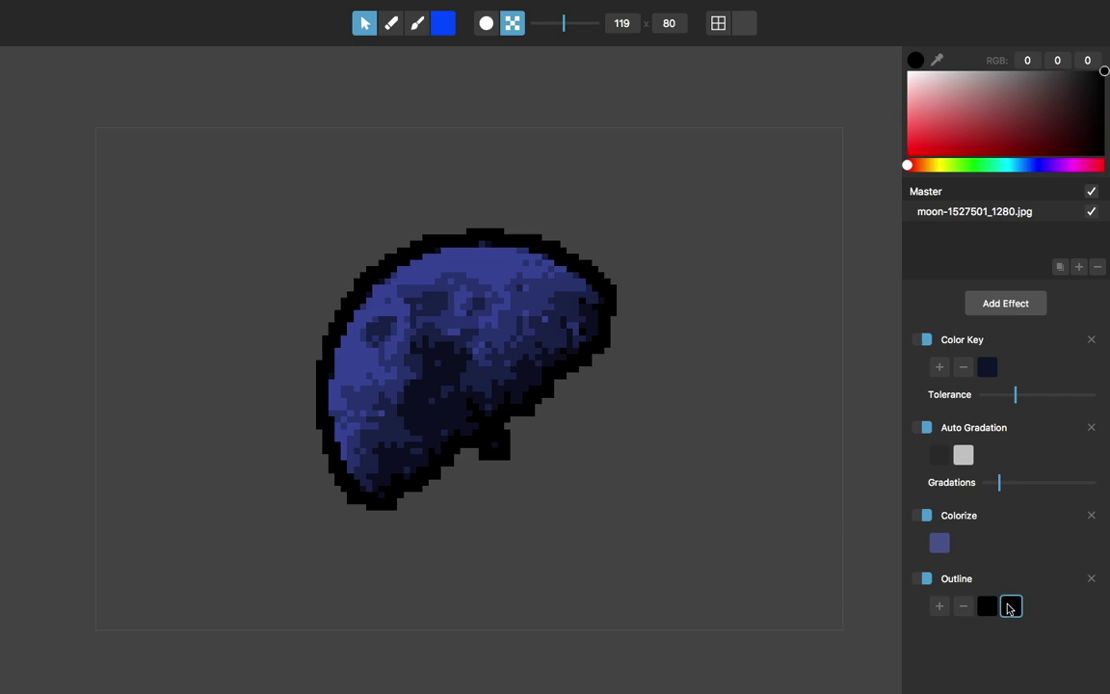
drag(1012, 113, 872, 49)
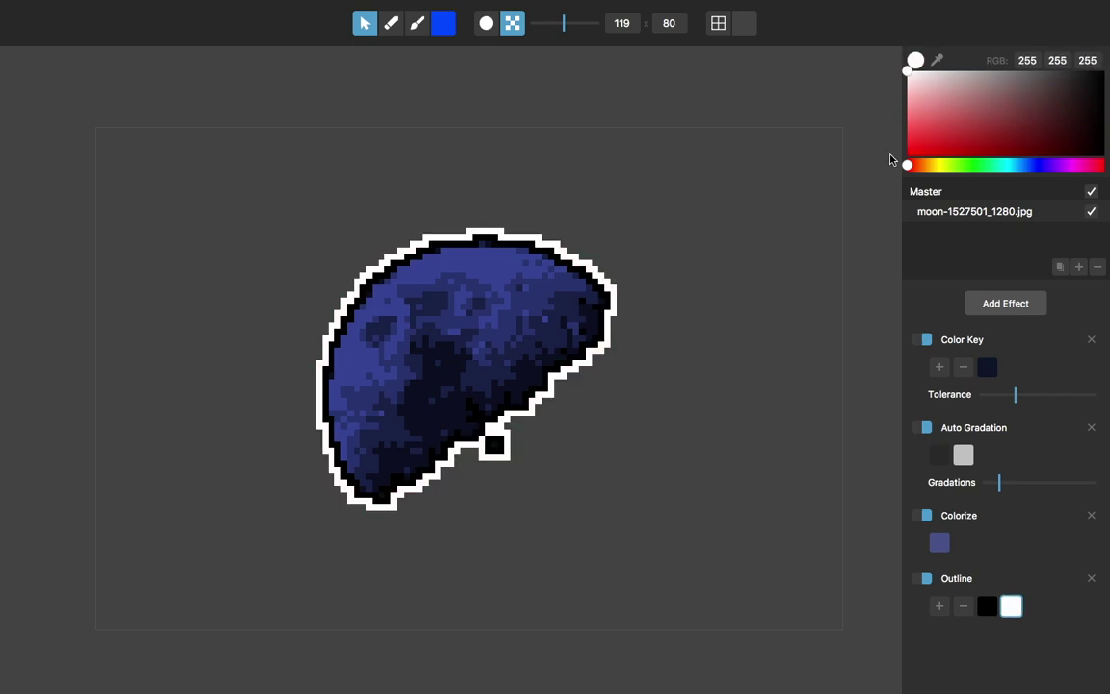
click(950, 609)
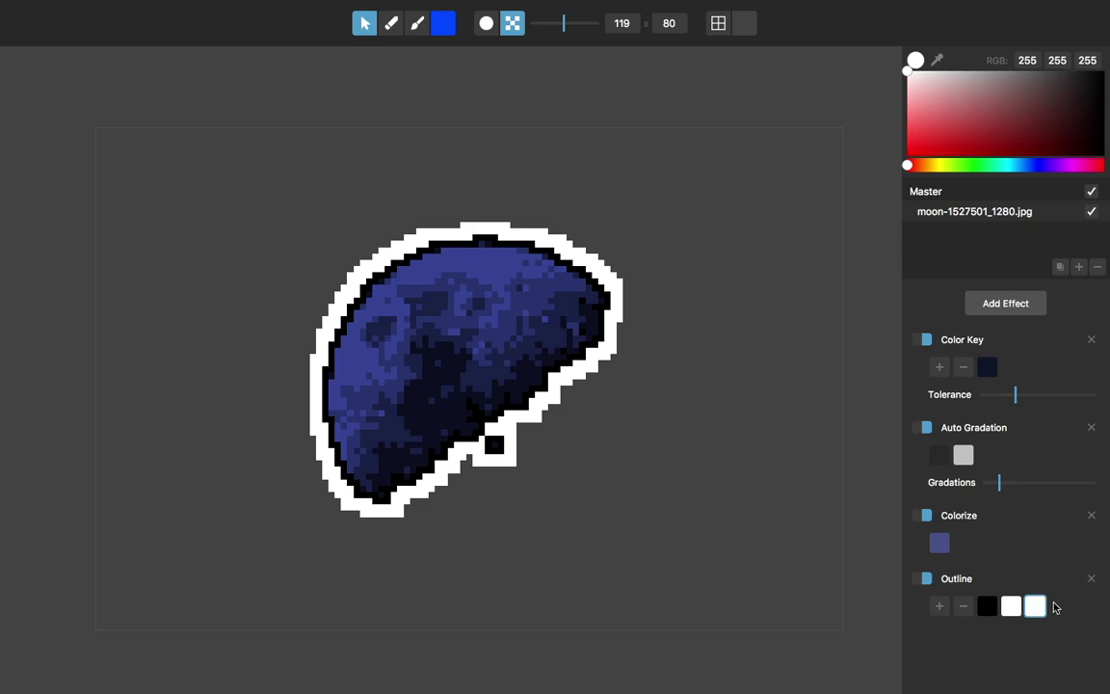
Step: Delete the two white outline colours and remove the Outline effect from the moon layer
click(966, 609)
click(967, 608)
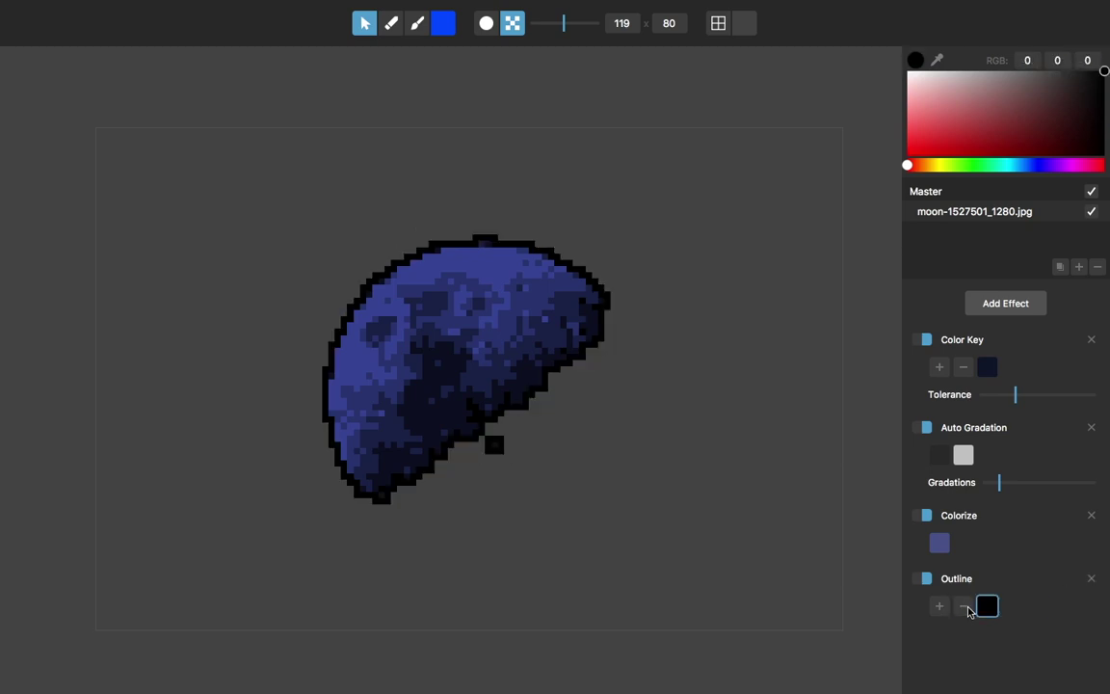
click(1092, 578)
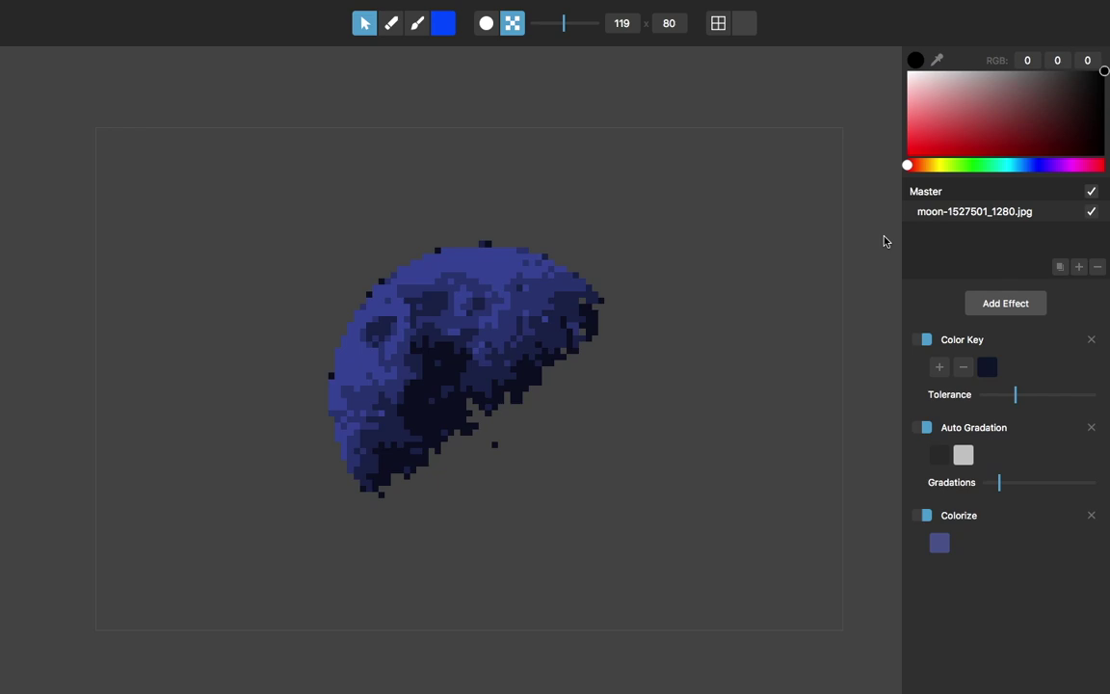
Step: Raise the artwork's pixel resolution to 166 x 111 and add a Mirror effect to the moon layer
drag(564, 23, 569, 25)
click(1010, 302)
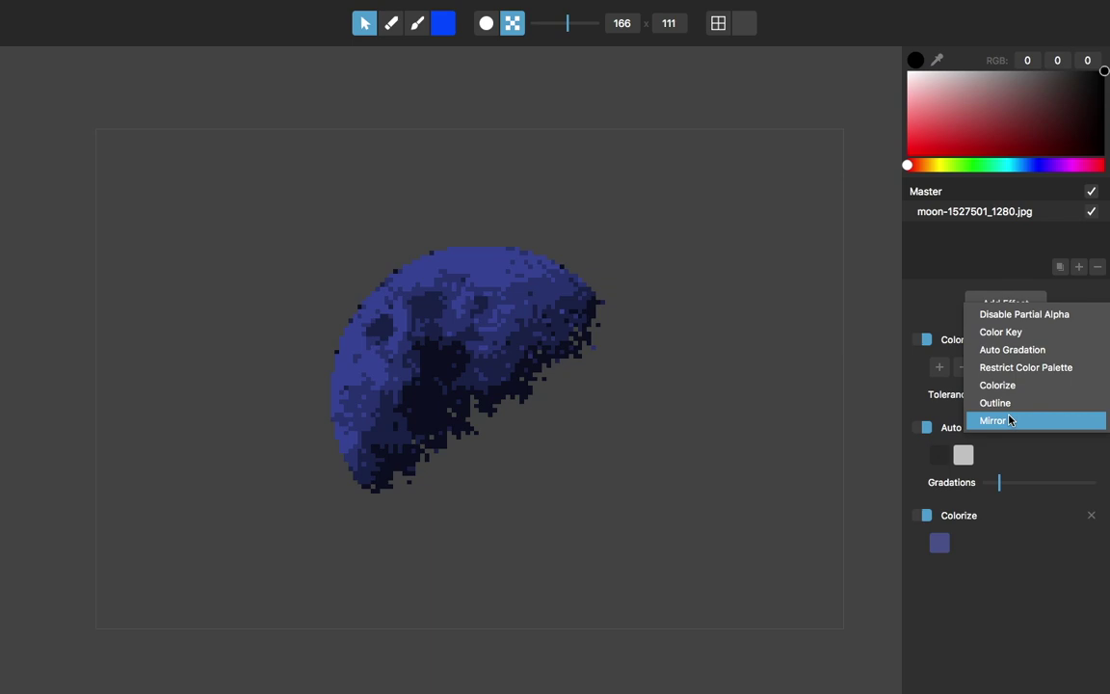
click(1010, 421)
Step: Mirror the moon from Right, return the source to Left, and disable and re-enable the Mirror effect to compare
click(1020, 605)
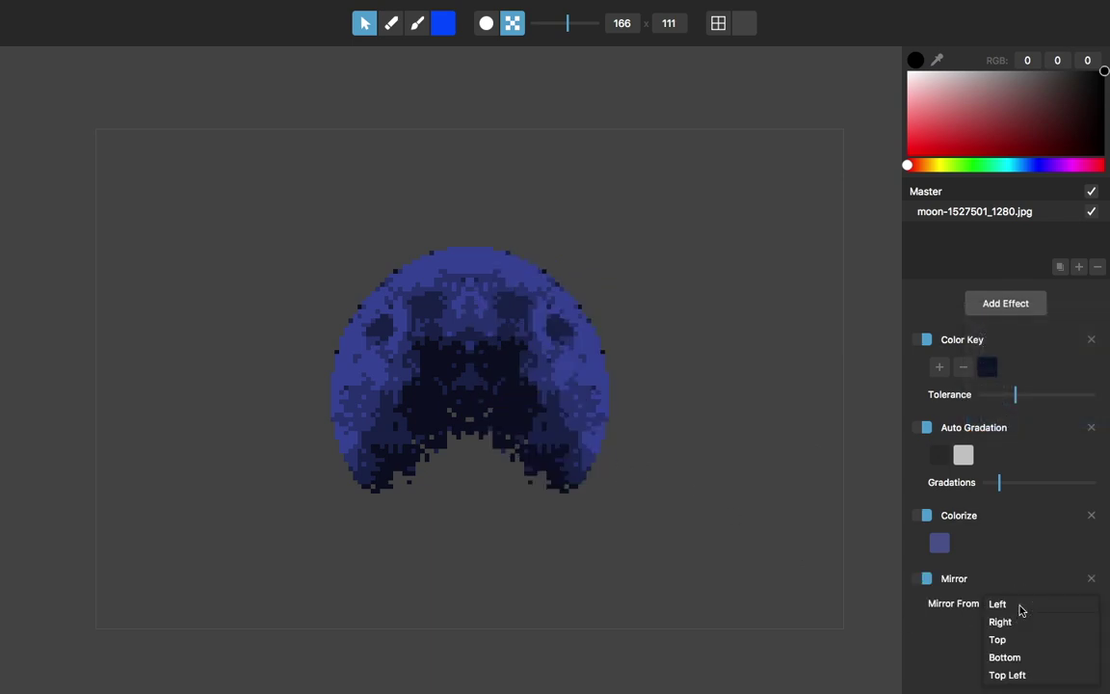
click(1020, 623)
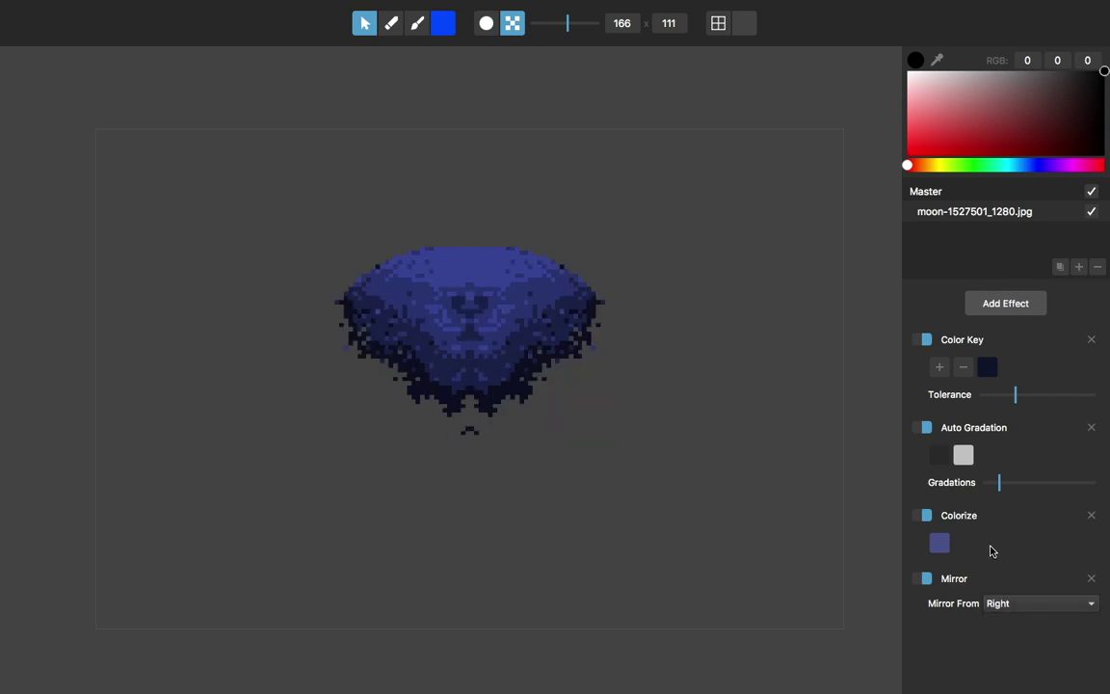
click(1016, 608)
click(1015, 588)
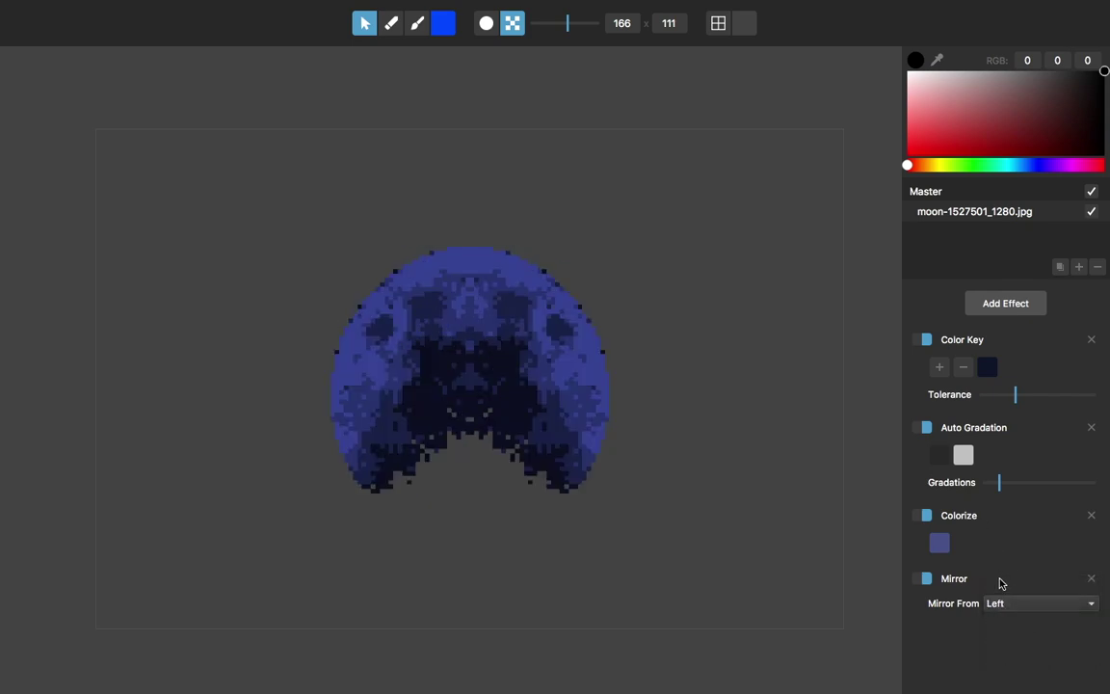
click(925, 579)
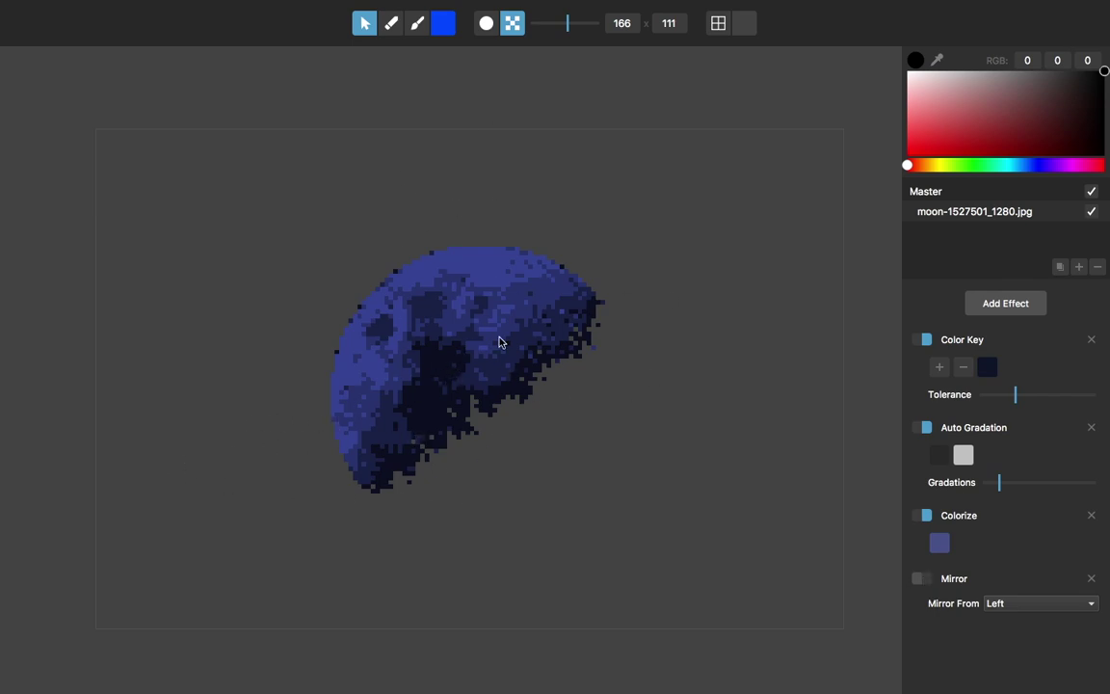
click(925, 579)
Step: Try mirroring the moon from Right, Top, Bottom and Top Left, and remove the Mirror effect from the layer
click(1022, 606)
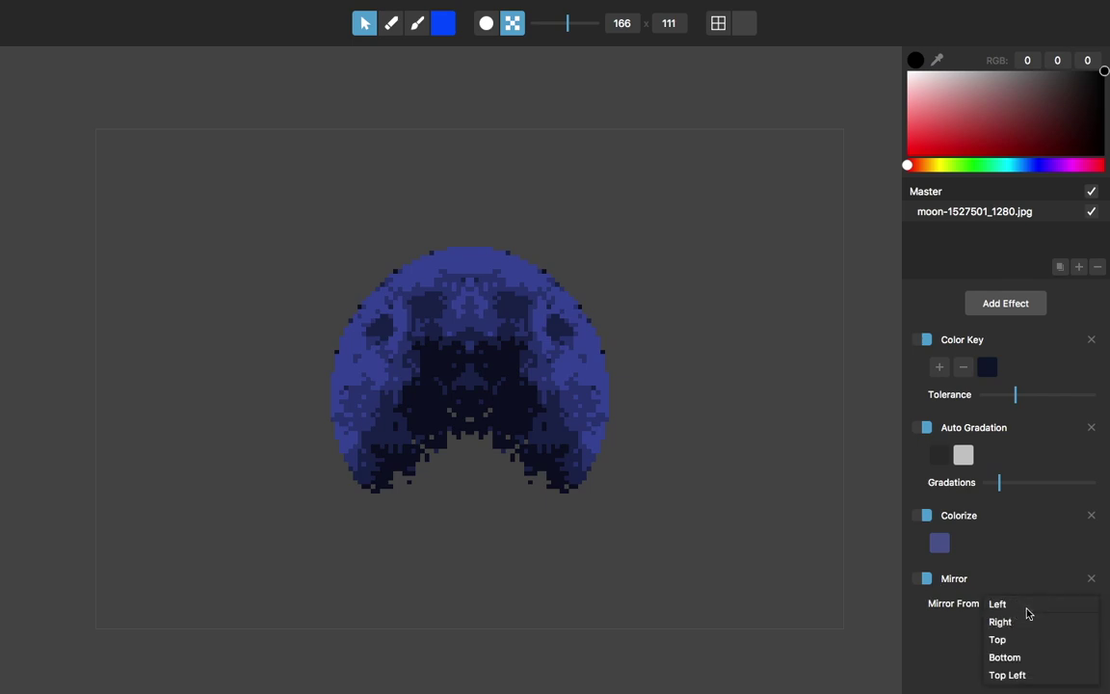
click(1021, 622)
click(1022, 607)
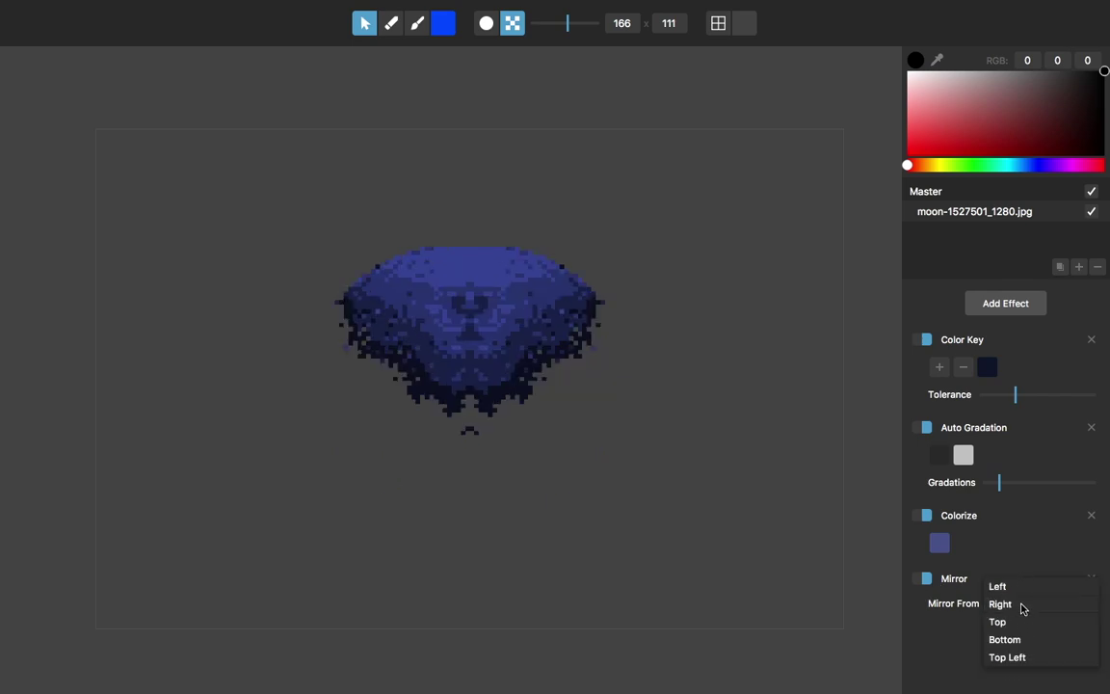
click(1022, 624)
click(1023, 607)
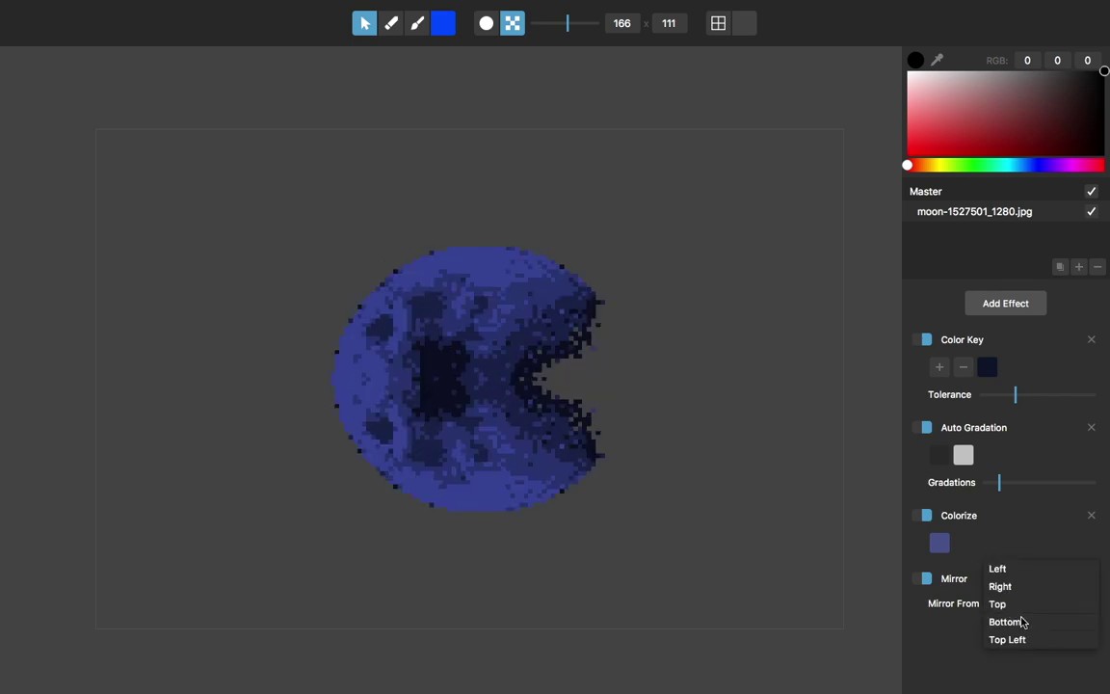
click(1023, 622)
click(1019, 607)
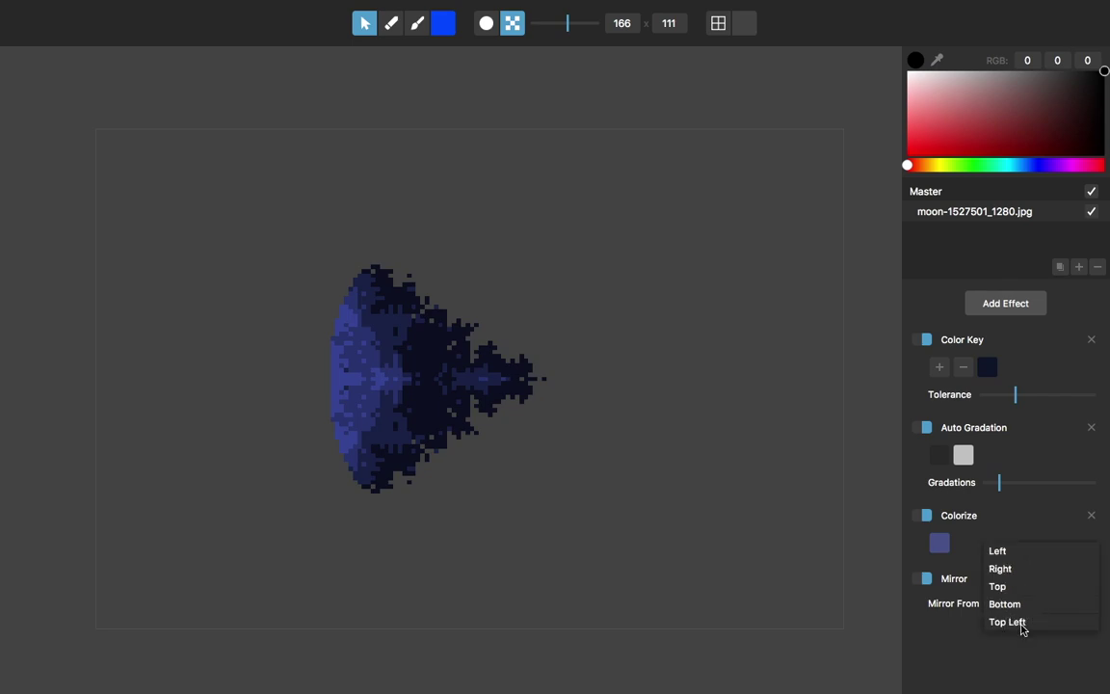
click(1008, 623)
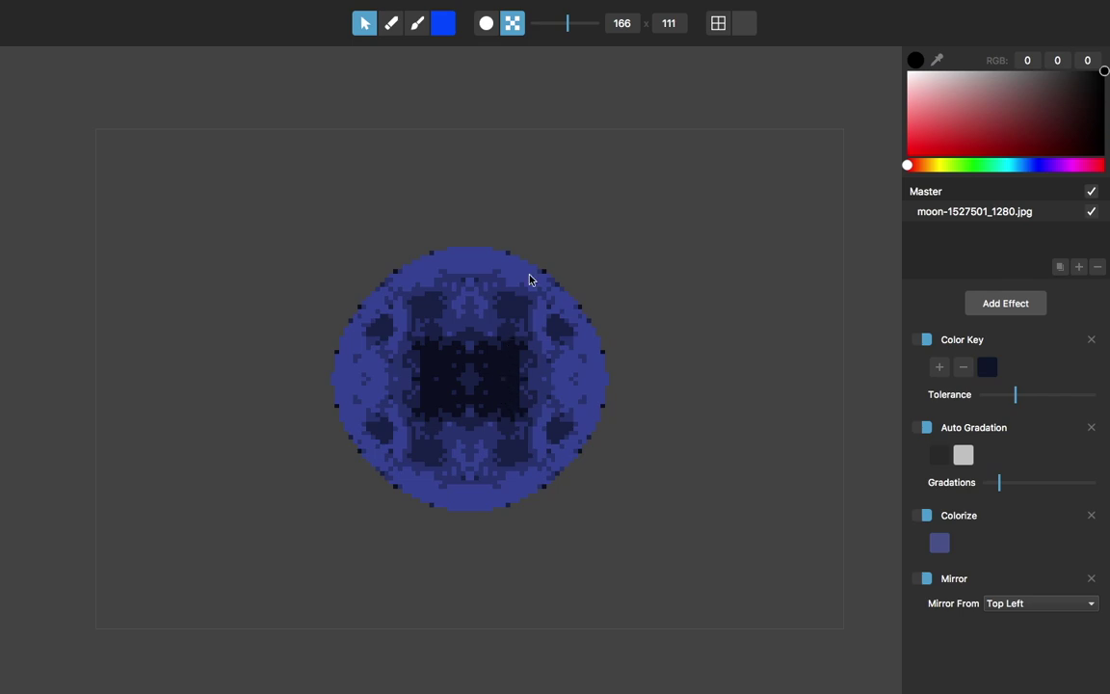
click(925, 578)
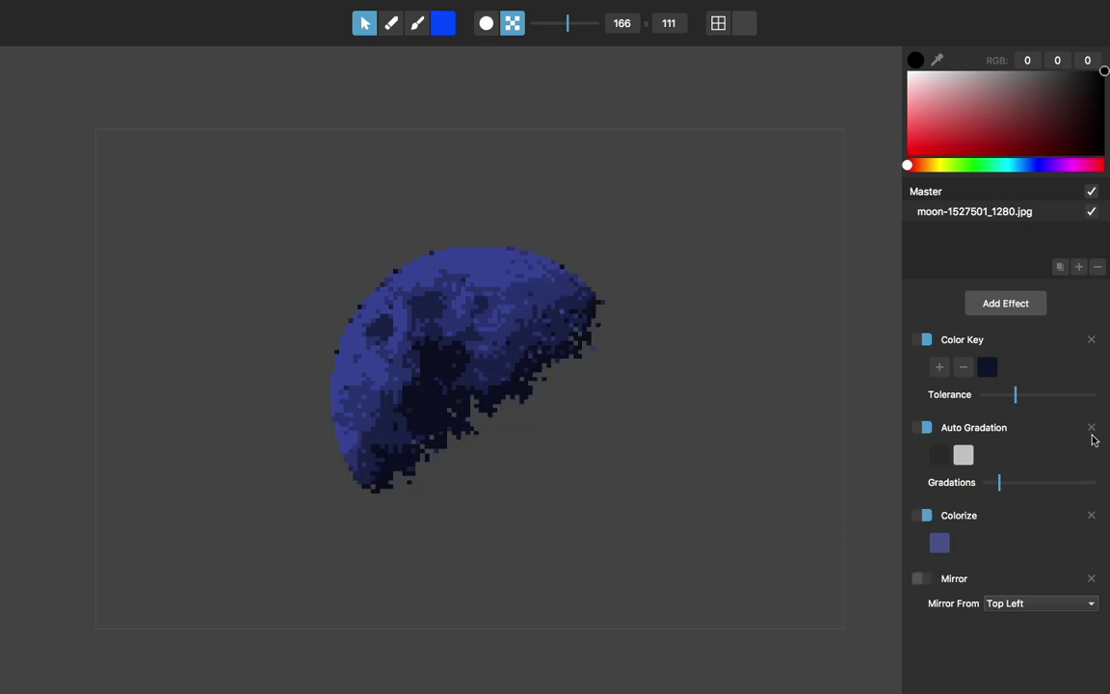
click(1091, 578)
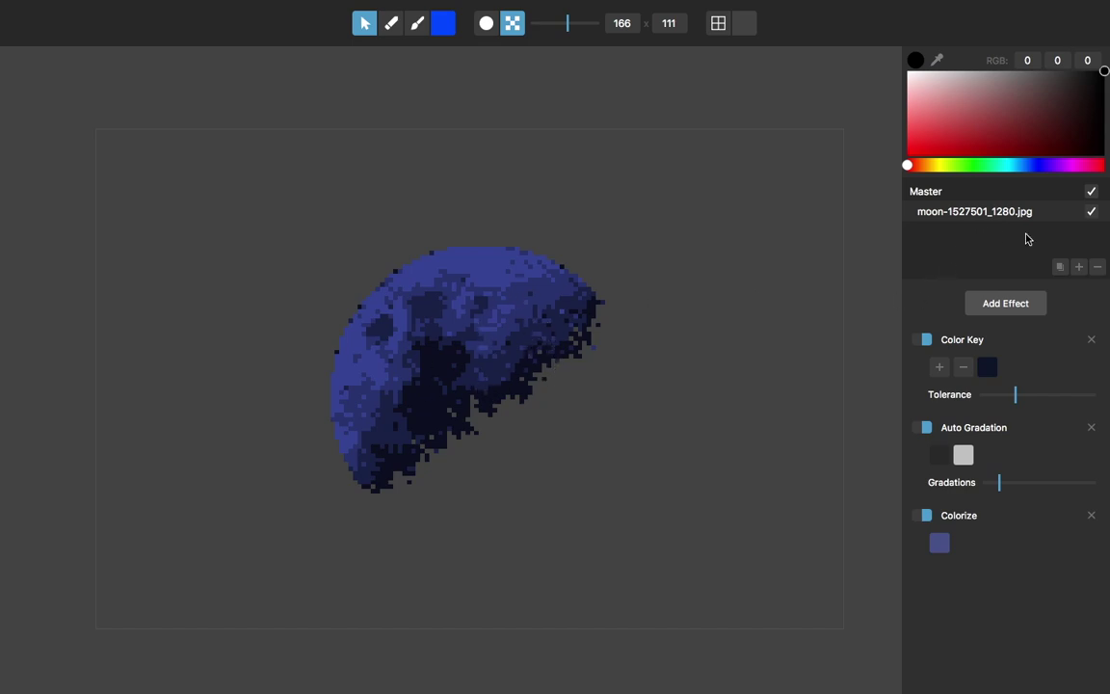
Step: Add a new layer for brush painting and hide the moon layer
click(1079, 268)
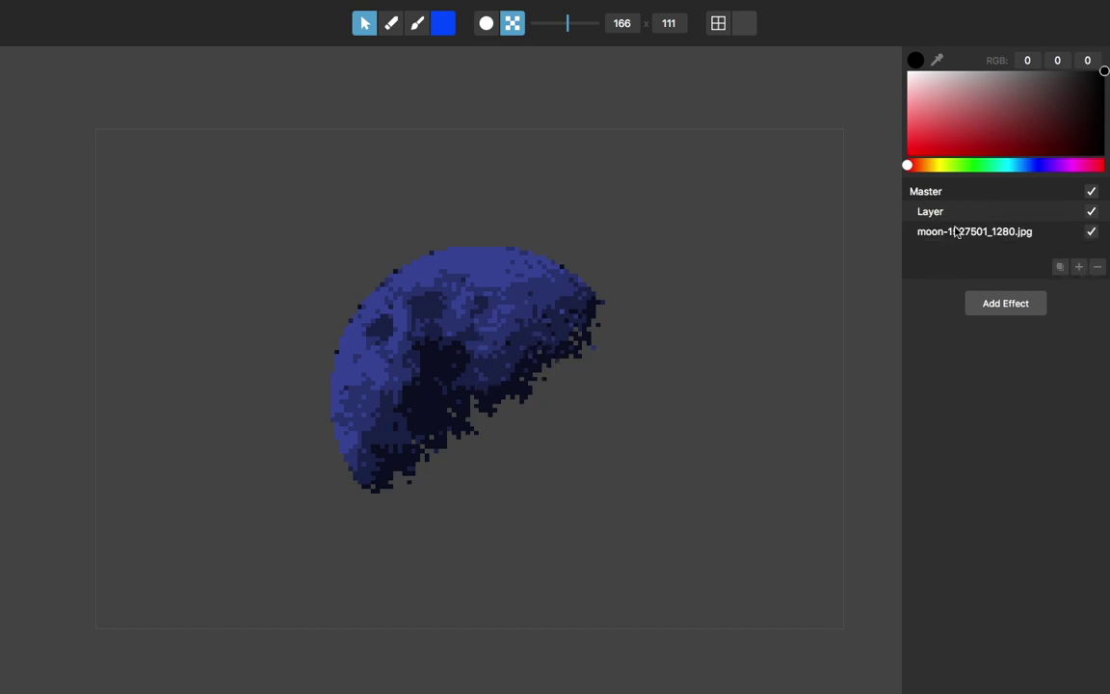
click(1091, 232)
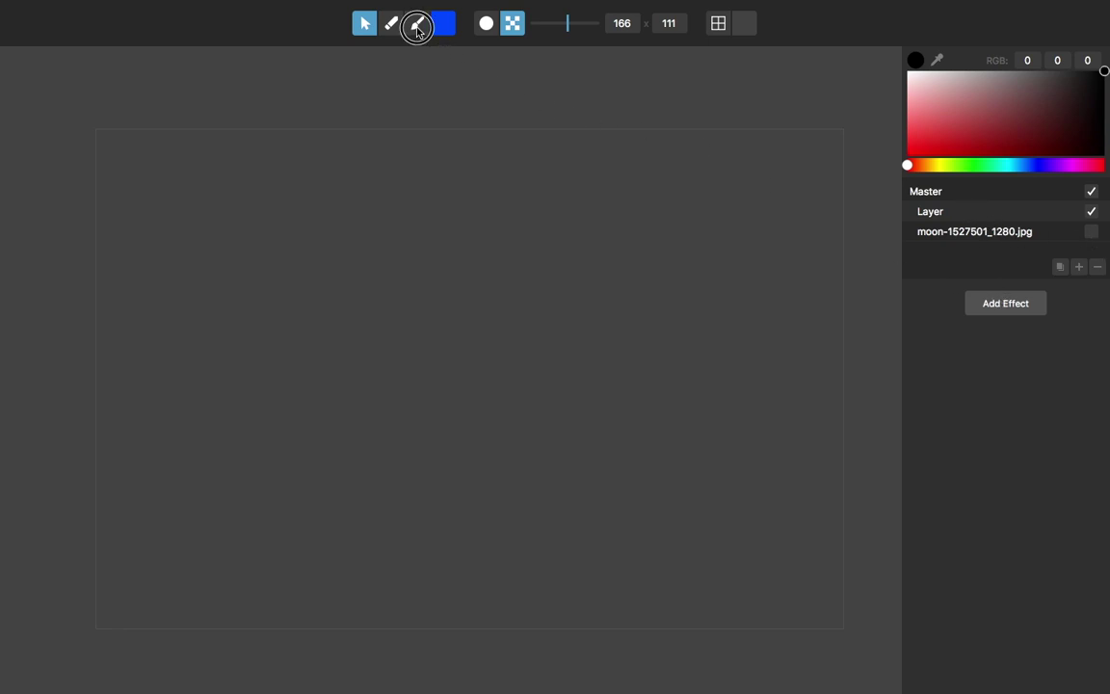
click(417, 27)
Step: Add an Outline effect and a Mirror effect to the new empty layer
click(1016, 310)
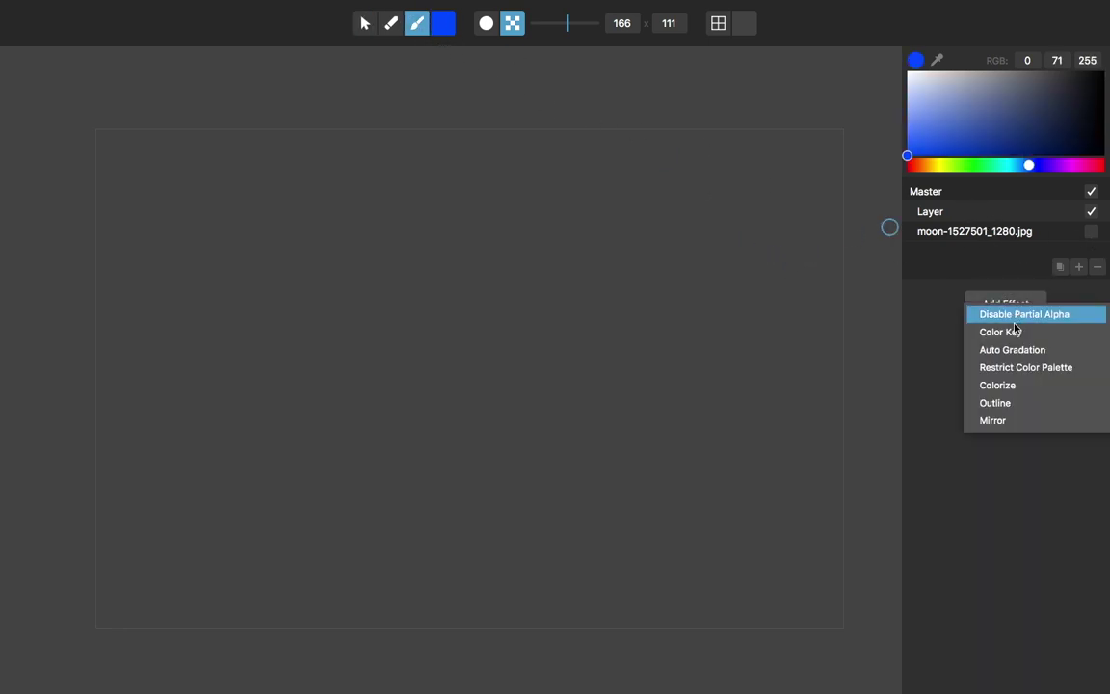
click(1010, 402)
click(1003, 304)
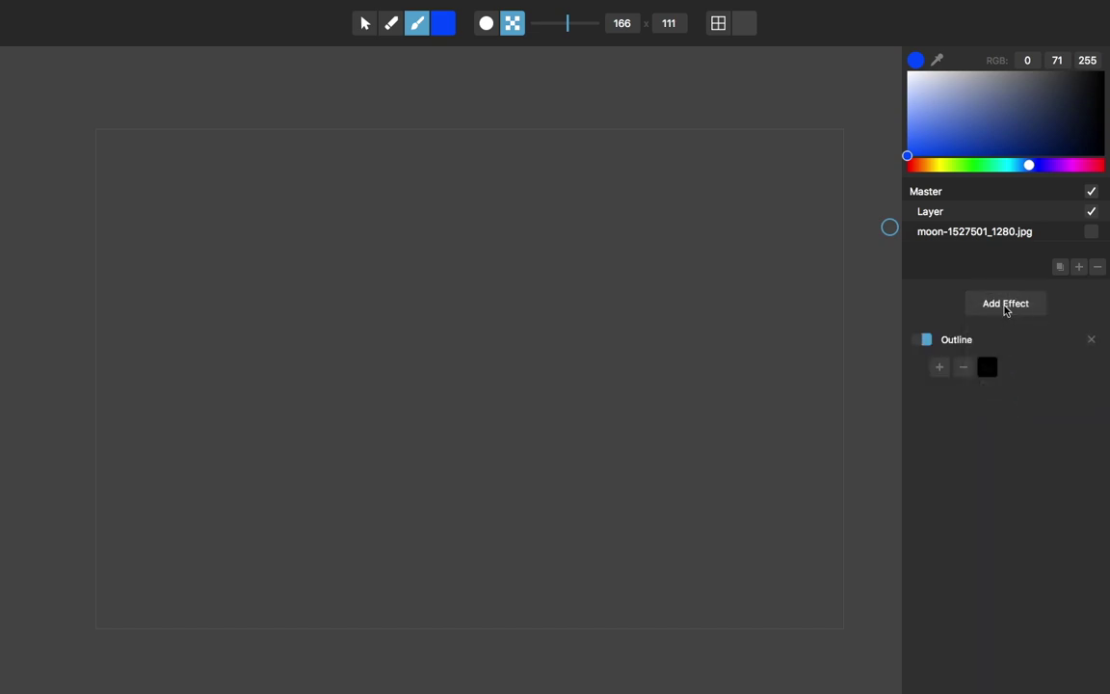
click(1001, 417)
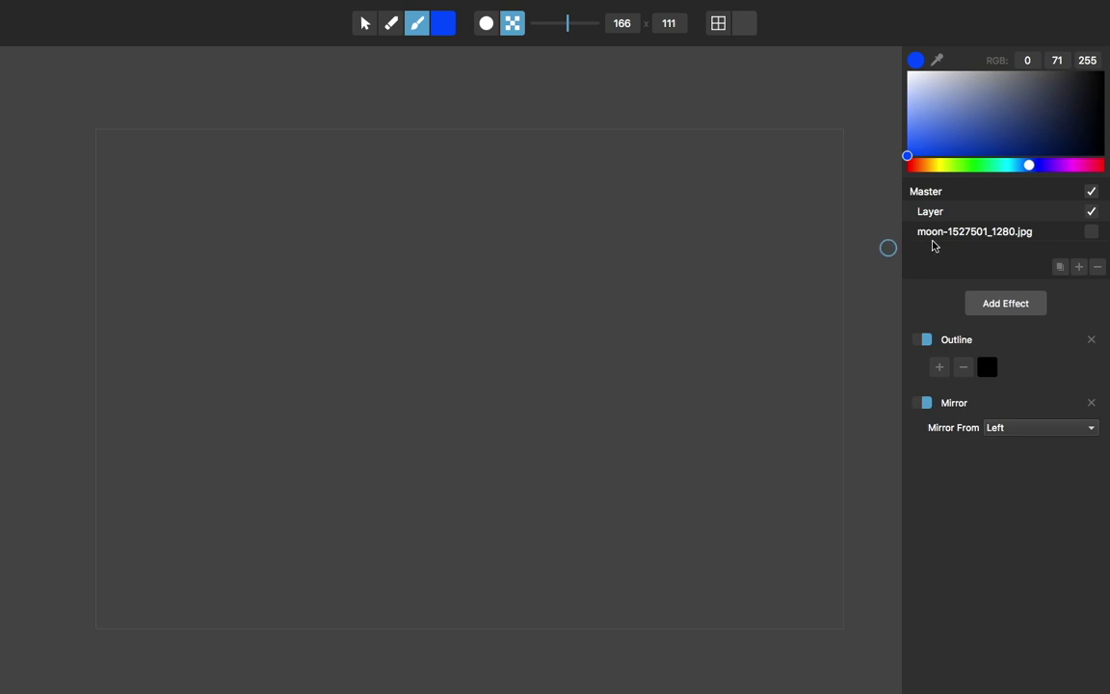
Step: Paint a freehand blue figure on the new layer's left half and lower the pixel resolution to 40 x 27
mouse_move(246, 234)
mouse_down()
mouse_move(379, 304)
mouse_move(401, 286)
mouse_move(413, 327)
mouse_move(396, 358)
mouse_move(391, 308)
mouse_up()
drag(567, 22, 554, 21)
mouse_move(365, 288)
mouse_down()
mouse_move(330, 363)
mouse_move(375, 403)
mouse_move(449, 431)
mouse_move(483, 395)
mouse_move(457, 354)
mouse_move(398, 433)
mouse_move(308, 502)
mouse_move(464, 446)
mouse_move(496, 374)
mouse_move(406, 366)
mouse_move(478, 355)
mouse_up()
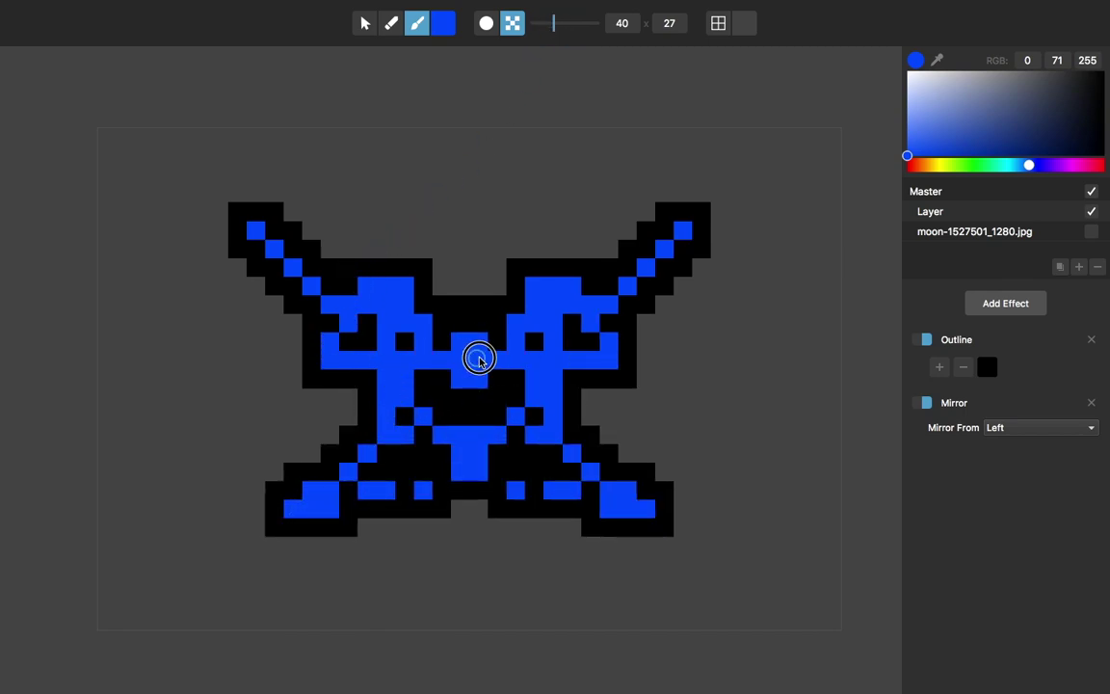
Step: Set the brush colour to green, RGB 0, 209, 0, and paint green strokes across the left half of the blue figure
click(968, 165)
drag(949, 117, 942, 157)
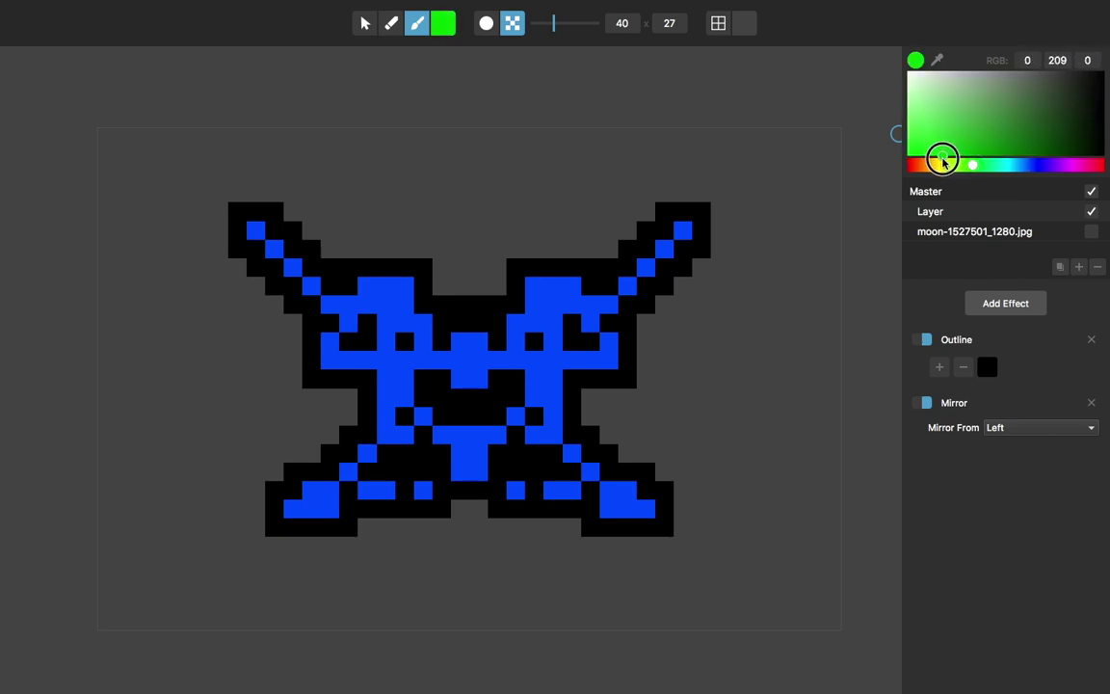
mouse_move(460, 337)
mouse_down()
mouse_move(342, 408)
mouse_move(410, 375)
mouse_move(248, 391)
mouse_up()
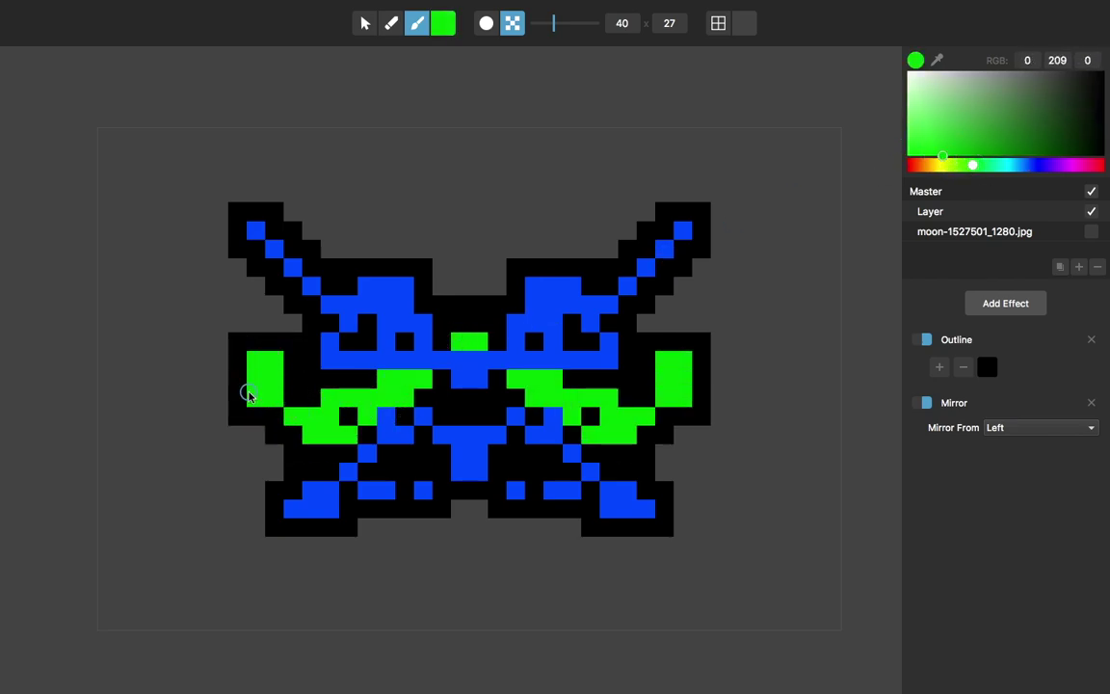
Step: Compare which effects are assigned to Master, the painted layer and the moon layer
click(970, 194)
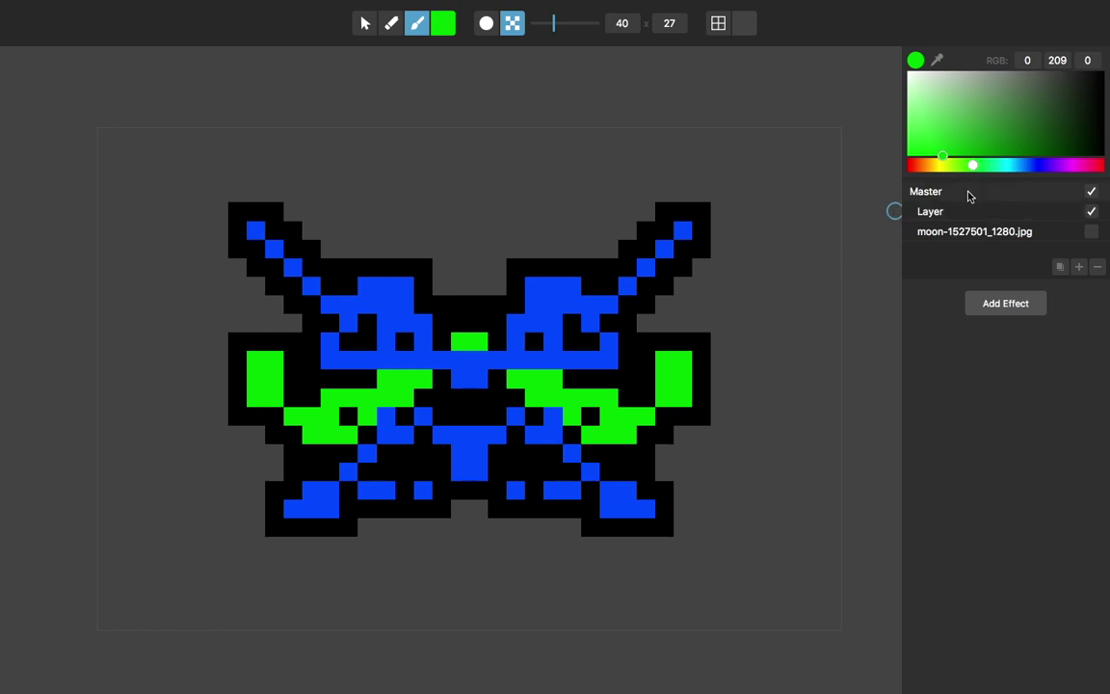
click(969, 213)
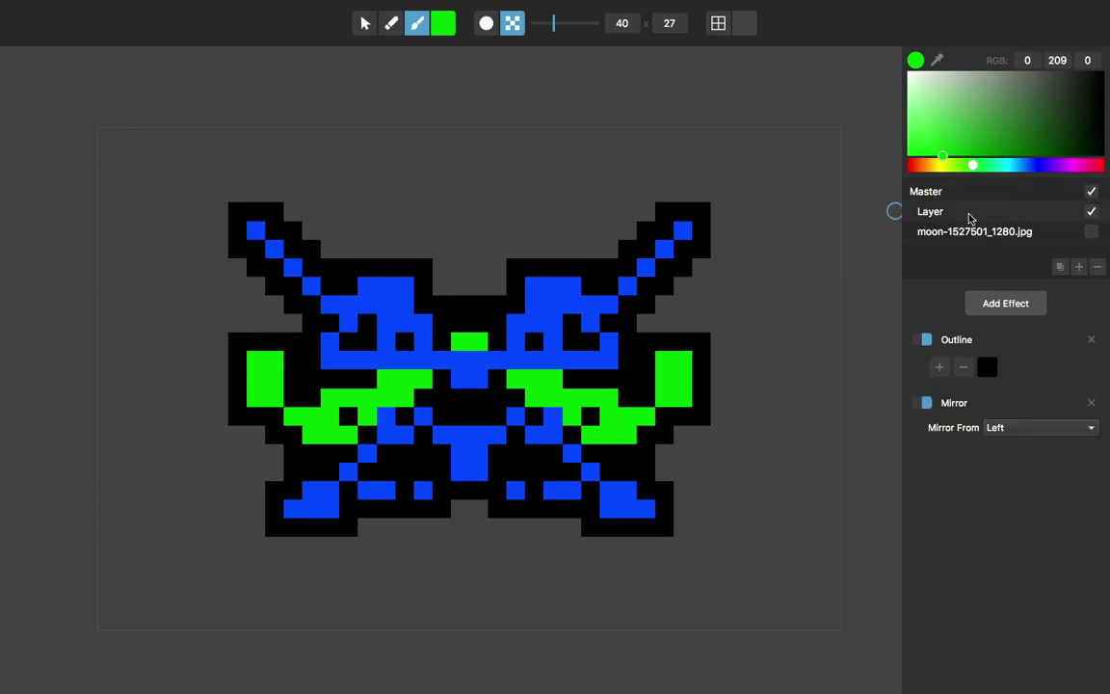
click(963, 233)
click(962, 190)
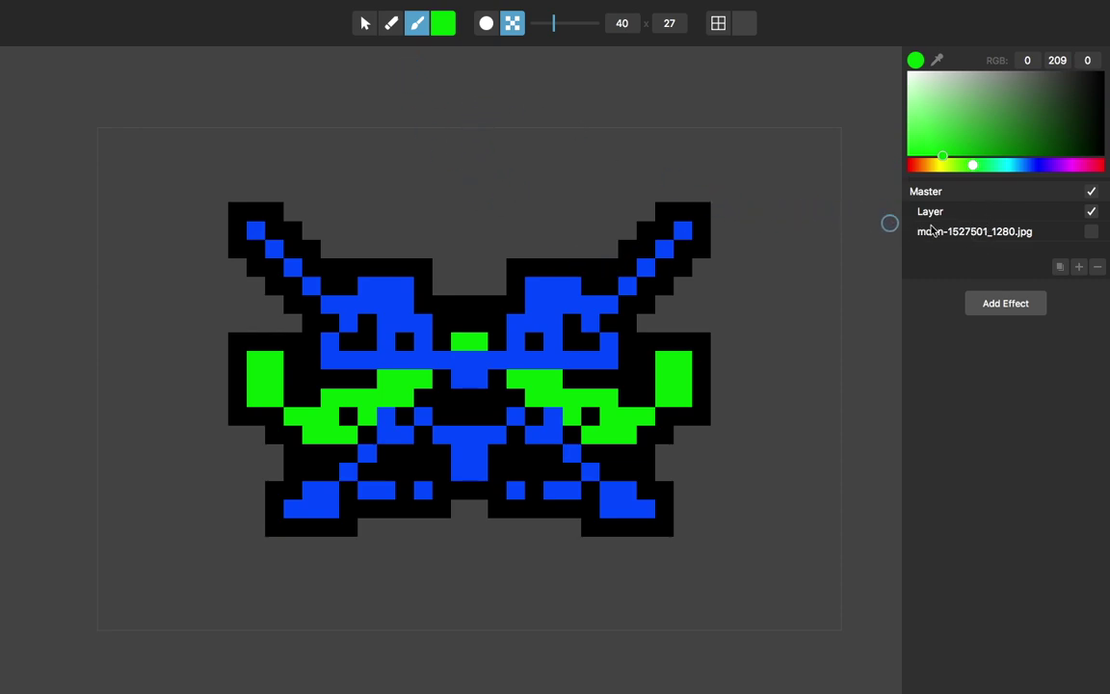
click(1006, 235)
click(1002, 214)
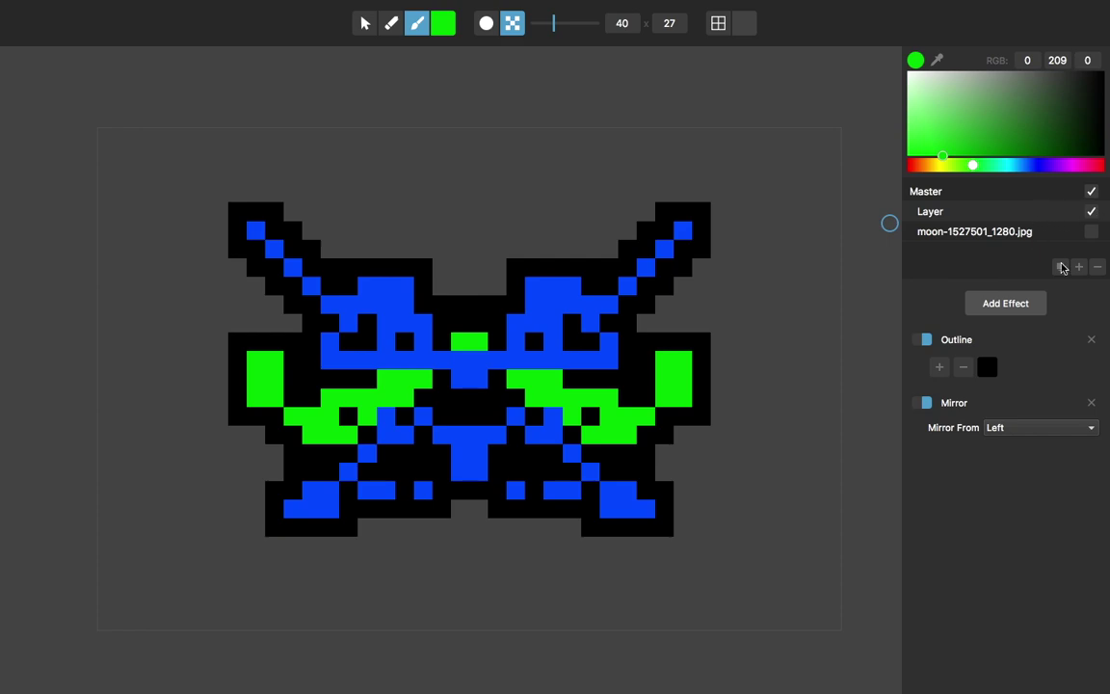
Step: Delete the painted layer and switch from the Brush to the Selection tool
click(1097, 268)
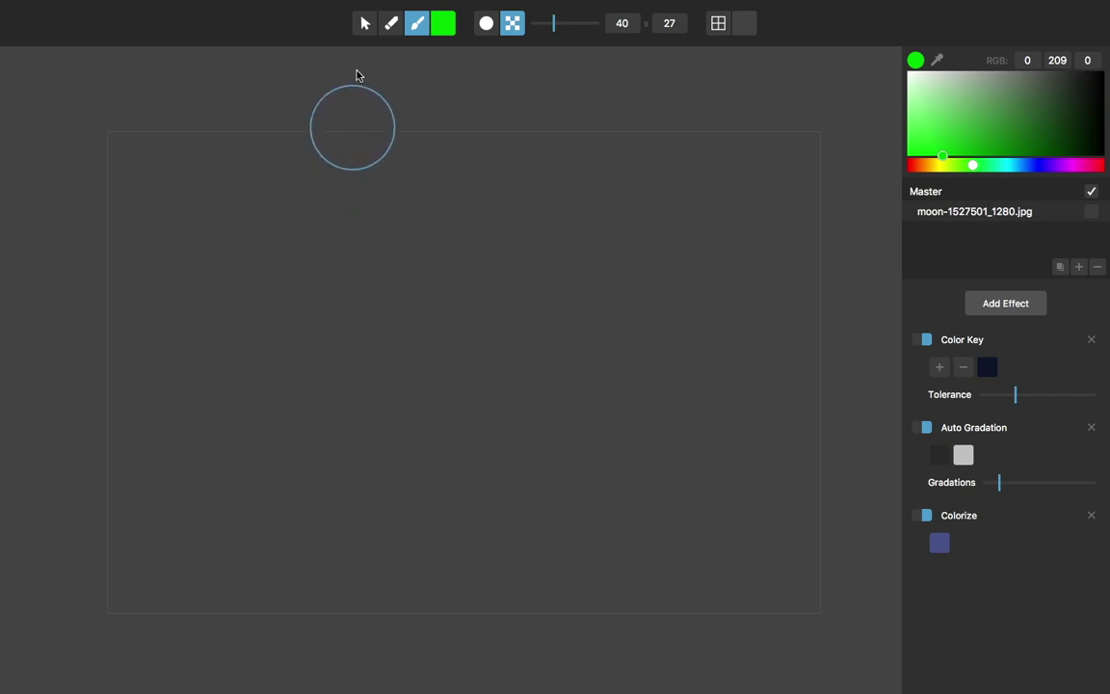
click(366, 25)
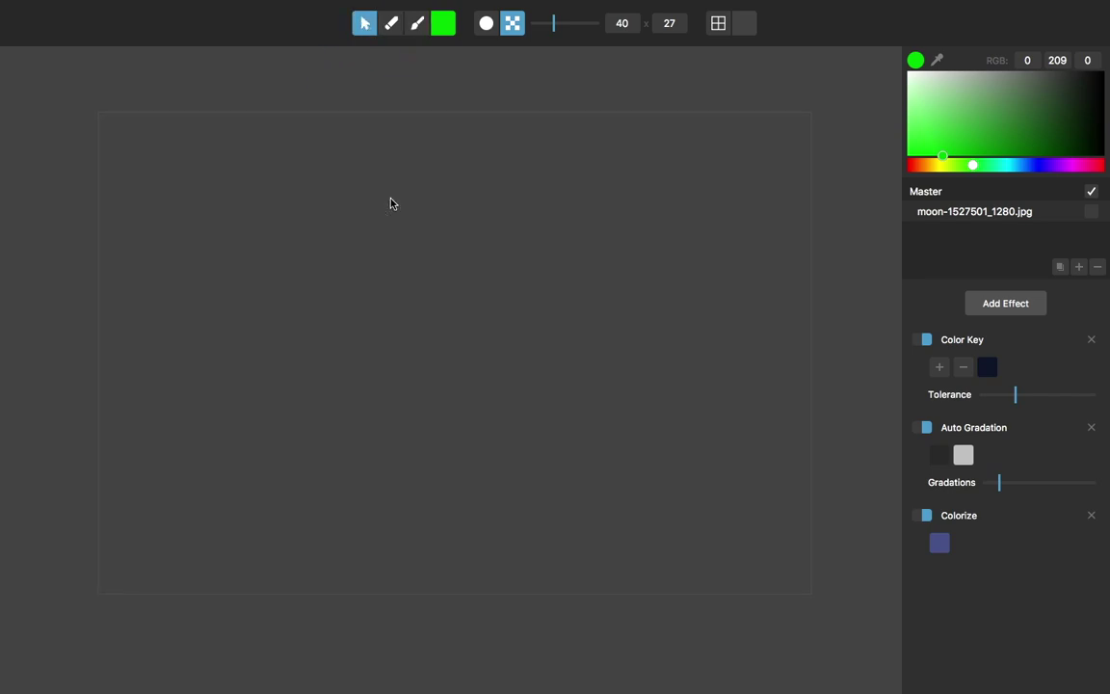